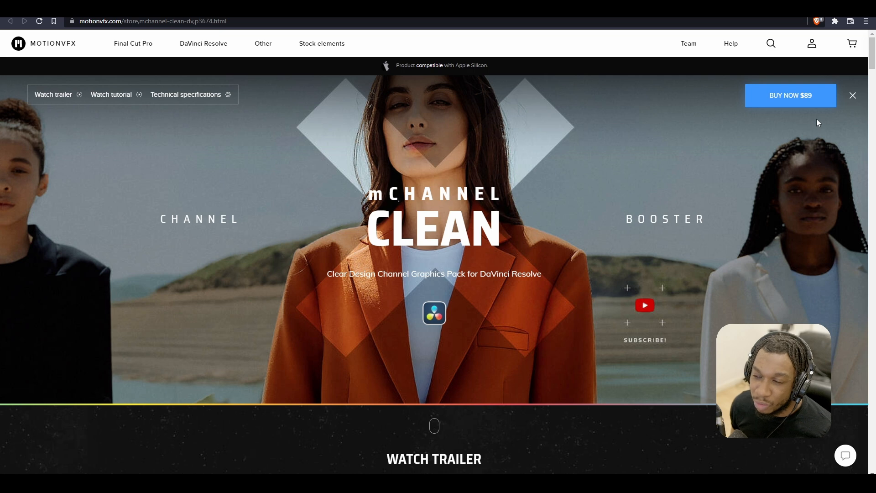
- Look through the mChannel Clean product page's previews of intros, social media graphics, titles, lower thirds and add-ons
drag(871, 64, 851, 255)
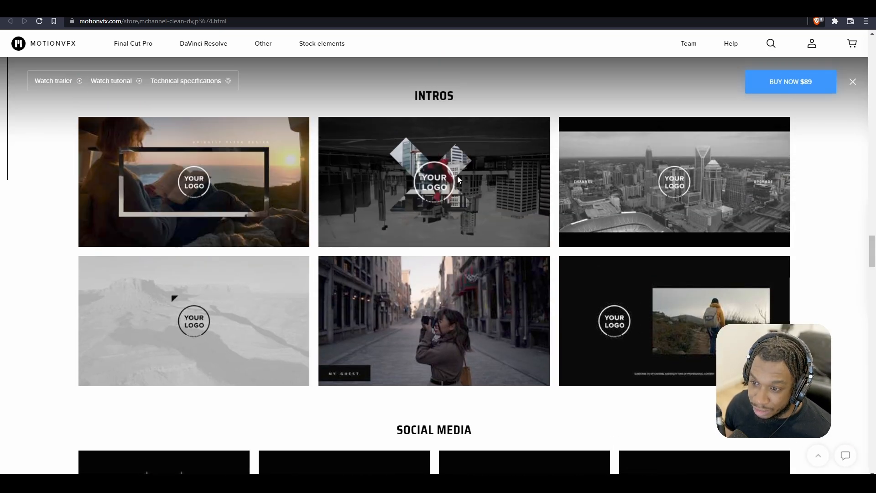
scroll(457, 191, down, 4)
scroll(366, 284, down, 4)
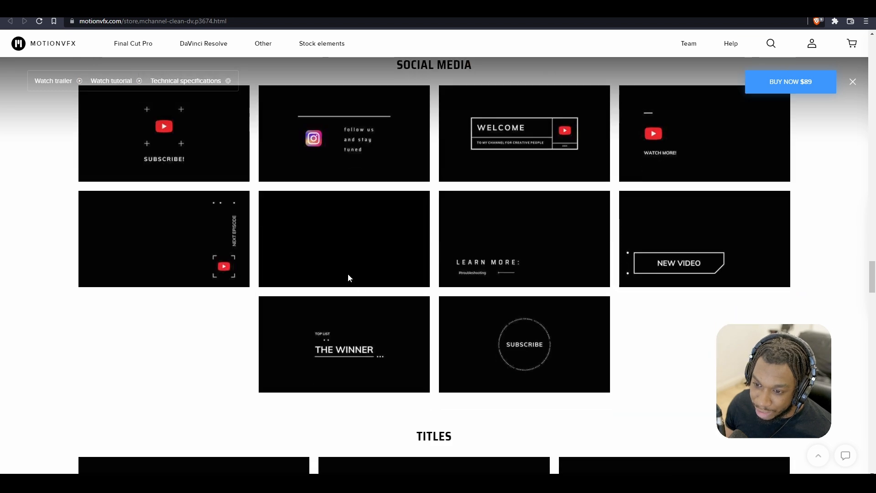
scroll(354, 259, down, 5)
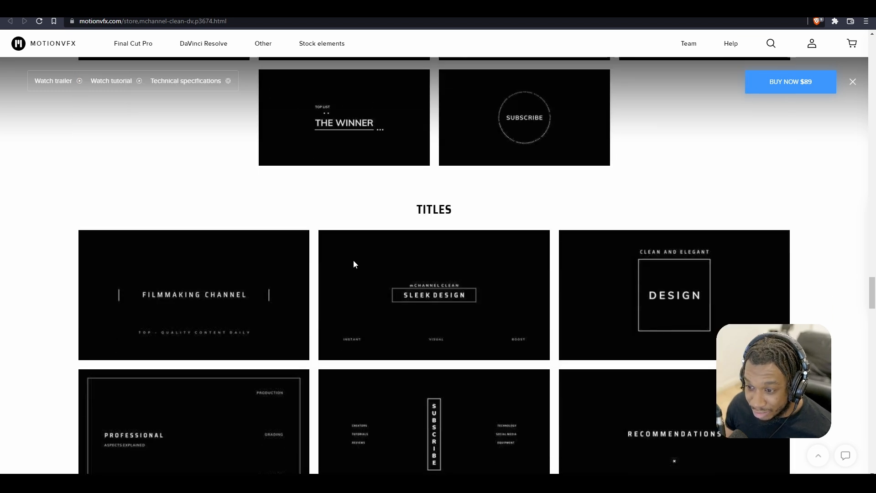
scroll(384, 274, down, 6)
scroll(382, 273, down, 7)
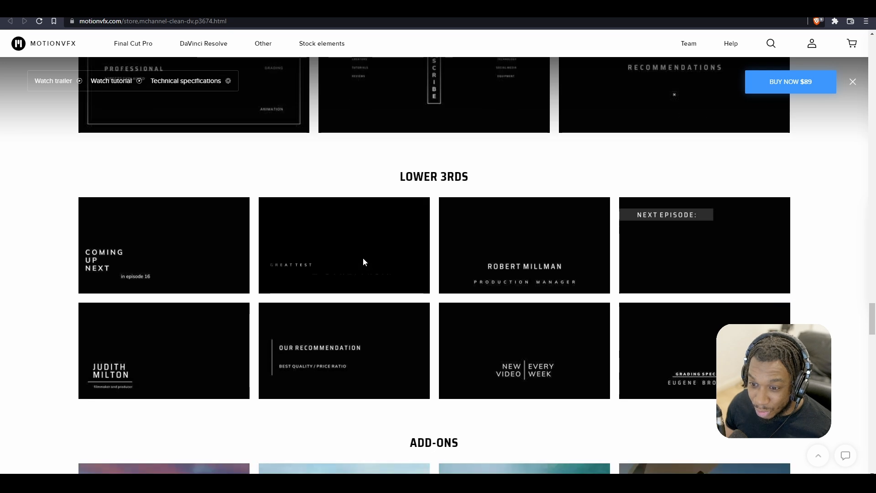
scroll(360, 269, down, 8)
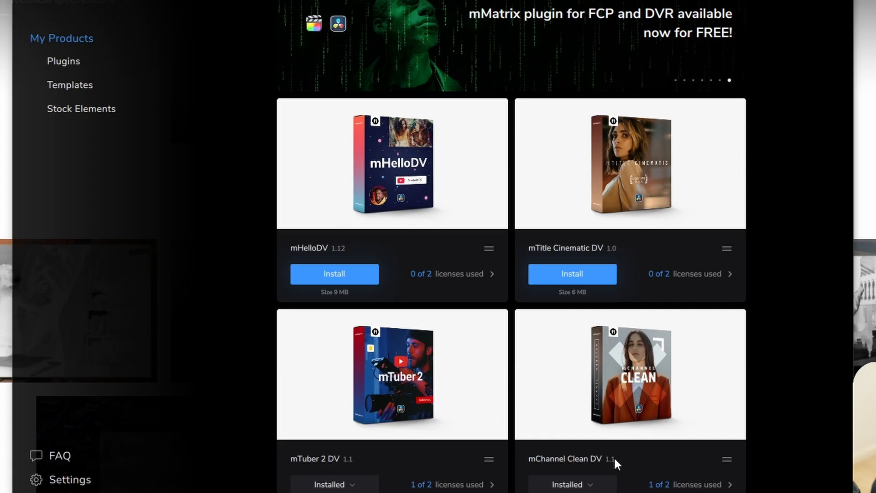
- Switch to the MotionVFX product manager and install the mHelloDV 1.12 pack
click(354, 278)
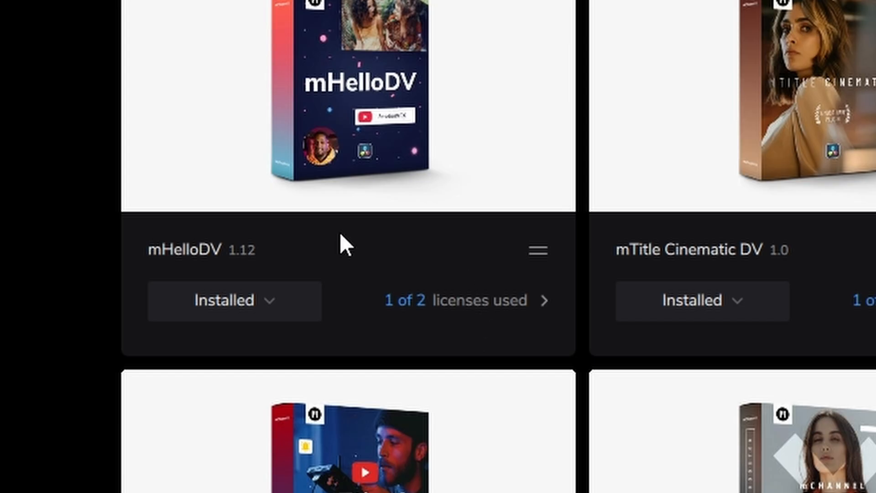
- Deactivate the mHelloDV licence for This PC and activate the pack again
click(480, 305)
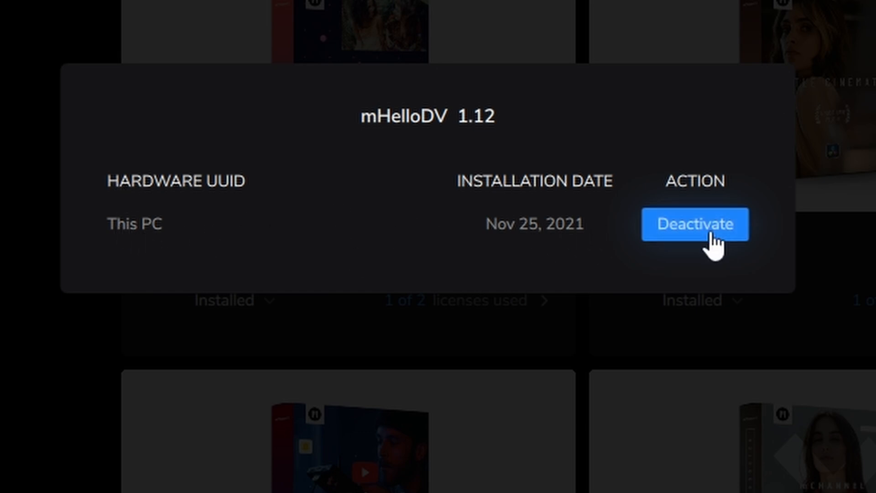
click(714, 245)
click(653, 252)
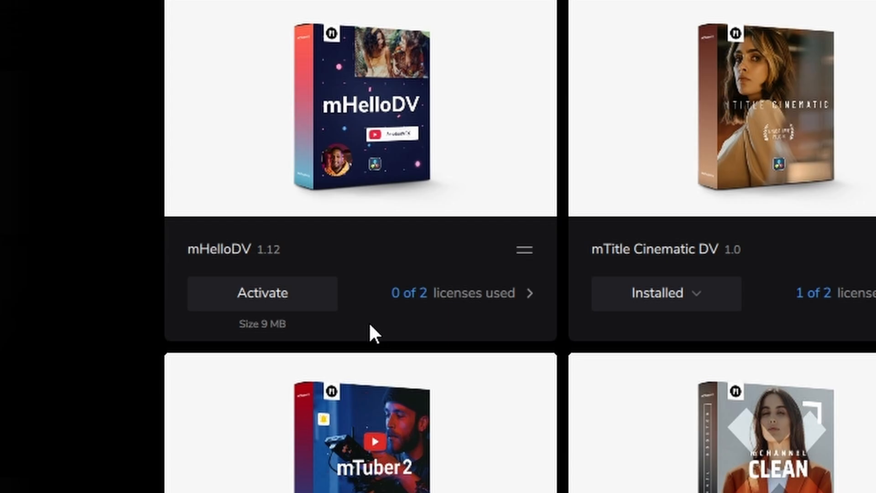
click(318, 300)
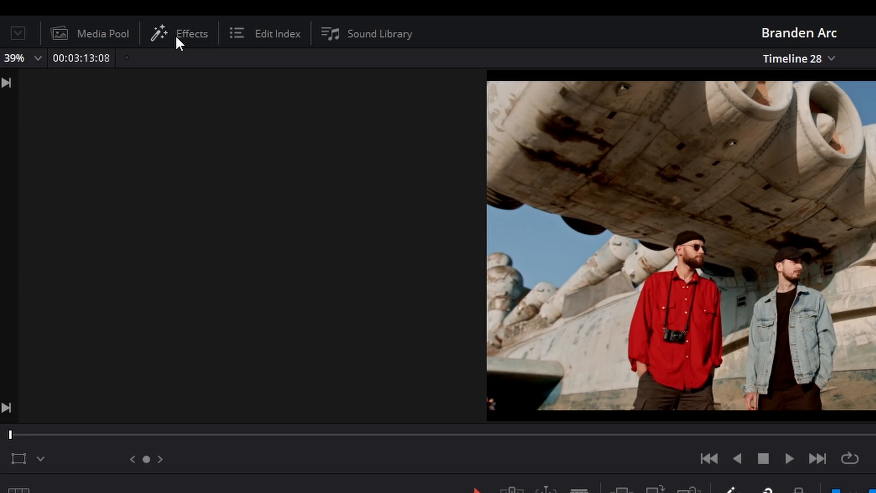
- Switch to DaVinci Resolve, open the effects library and browse to the mChannel Clean category
click(101, 32)
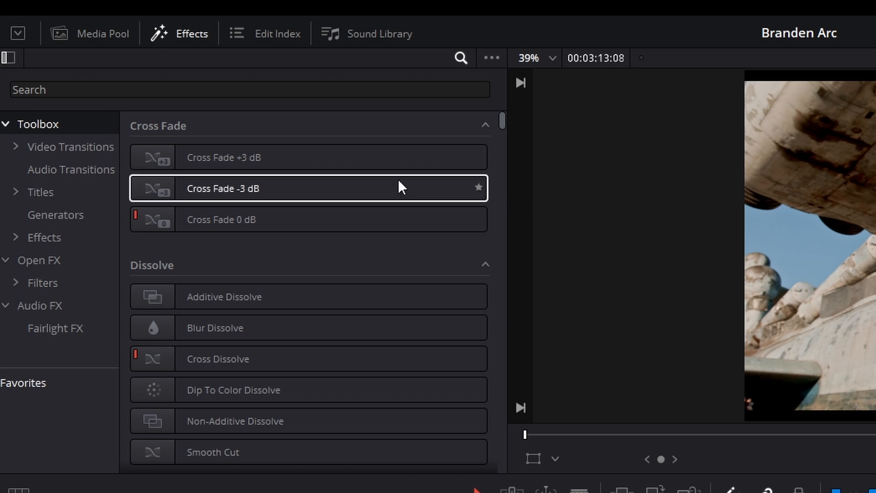
scroll(354, 197, down, 10)
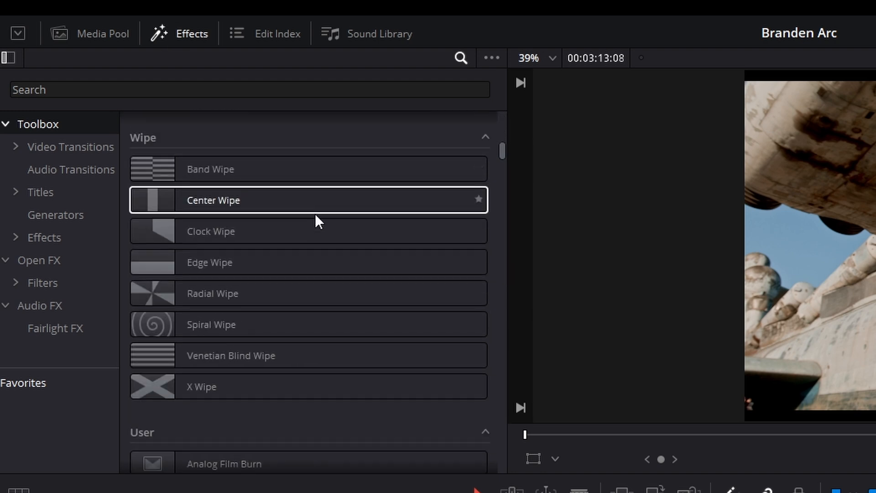
scroll(319, 222, down, 20)
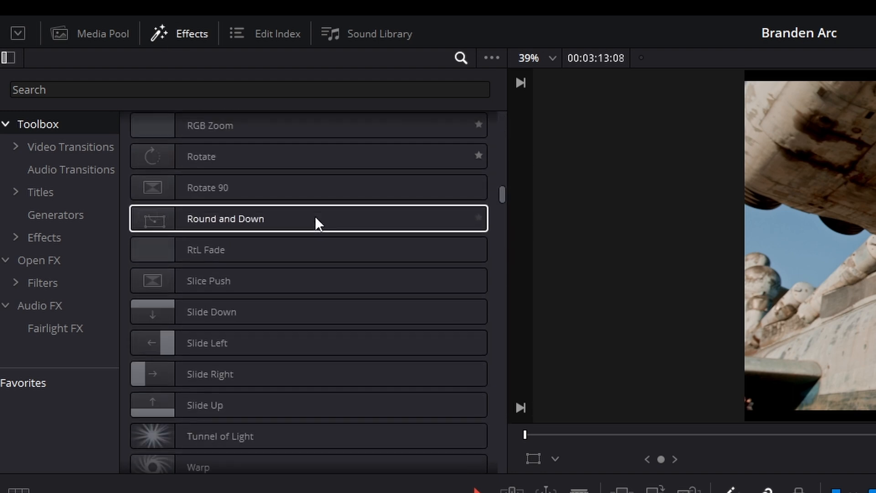
scroll(312, 216, down, 20)
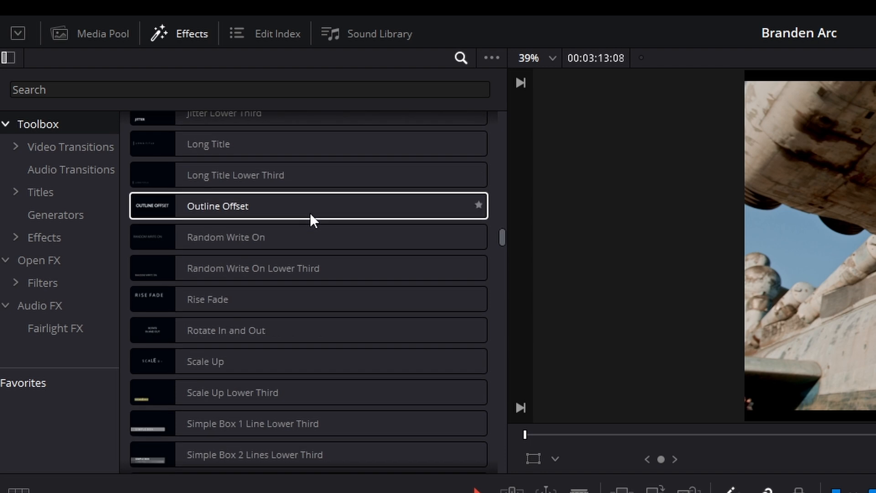
scroll(301, 231, down, 3)
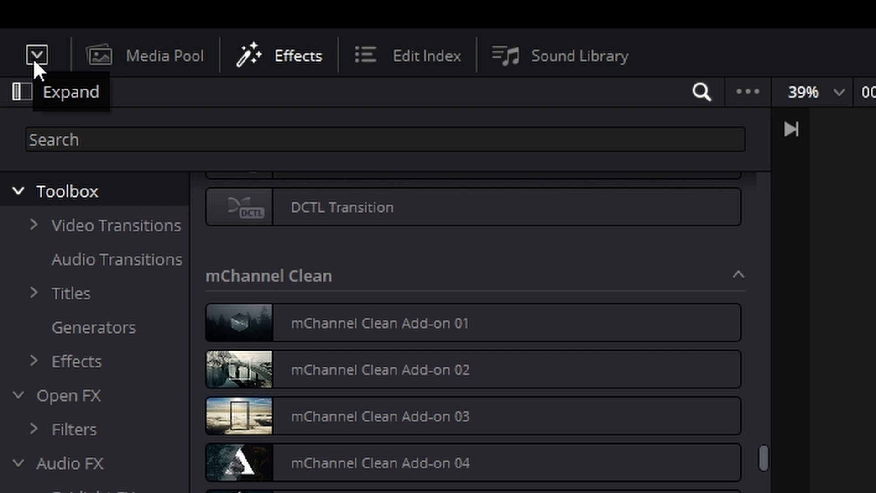
- Expand the effects library to full height and search it for "mchannel"
click(40, 60)
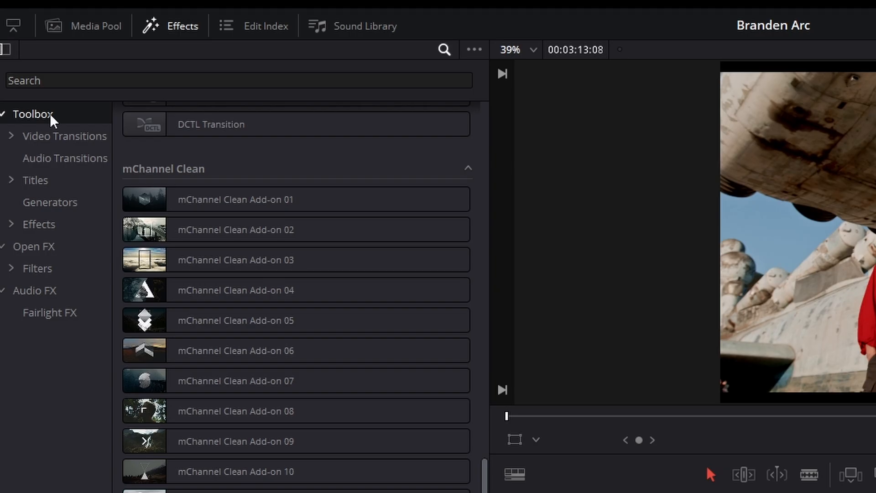
click(43, 57)
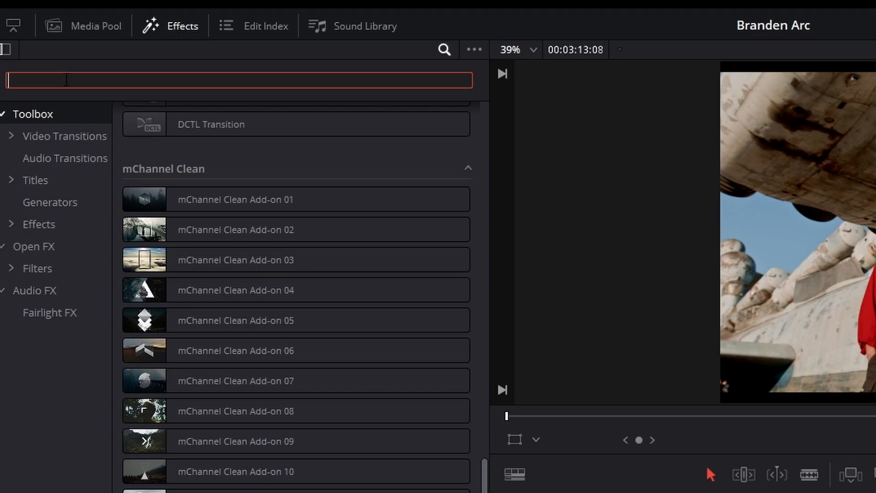
text(mchannel)
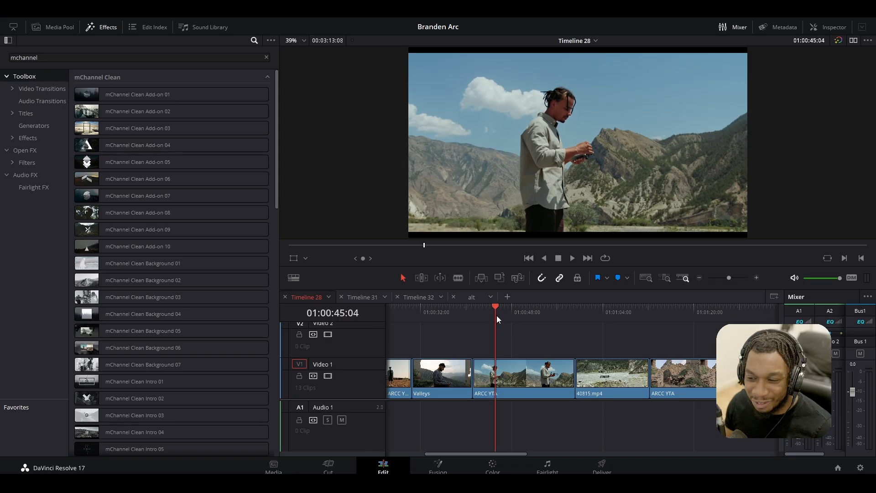
- Preview the ARCC YTA clip before 40815.mp4 on Video 1 and apply the mChannel Clean Background 02 effect to it
key(space)
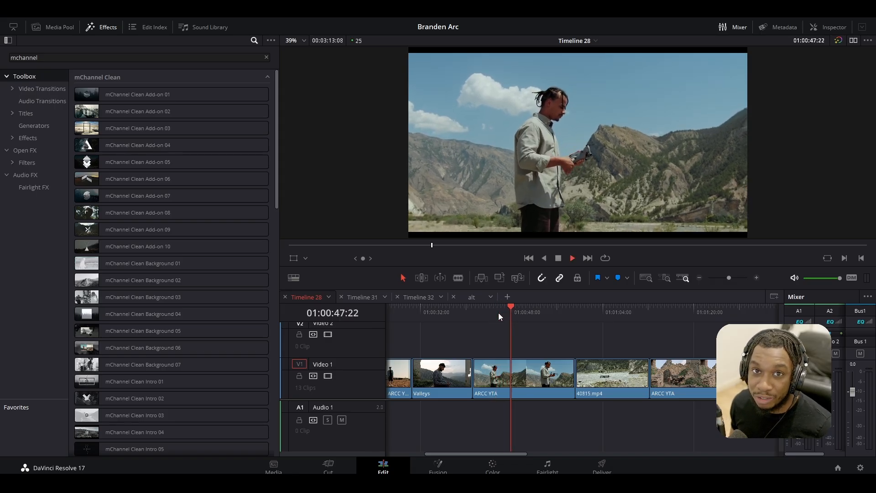
key(space)
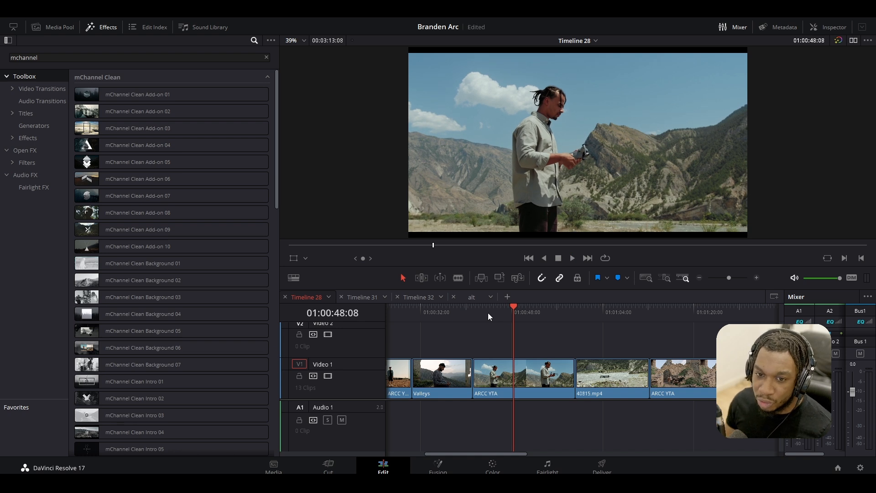
scroll(189, 173, down, 2)
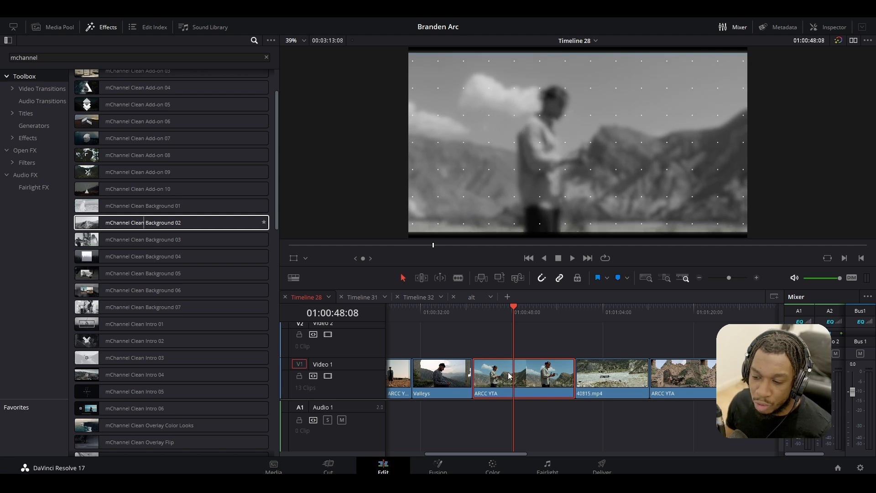
drag(503, 382, 498, 380)
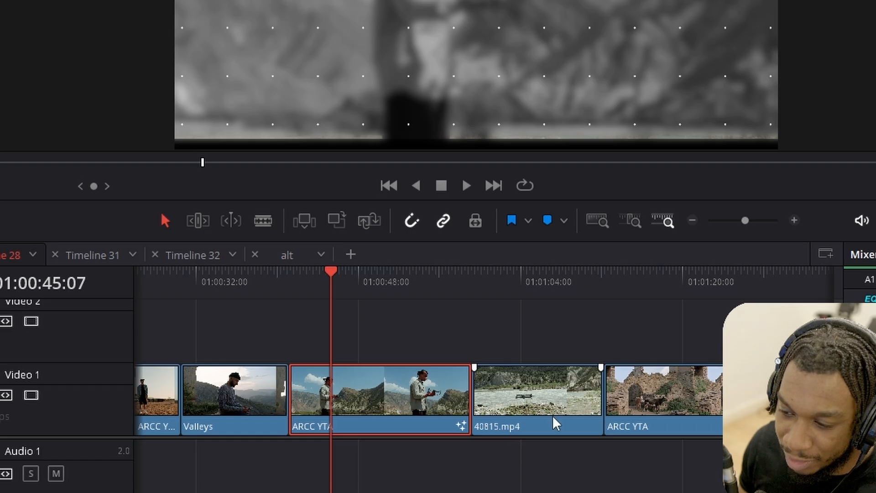
- Place a copy of the 40815.mp4 drone clip on Video 2, aligned with the start of the ARCC YTA clip that has the background effect
drag(611, 374, 607, 351)
drag(527, 346, 351, 349)
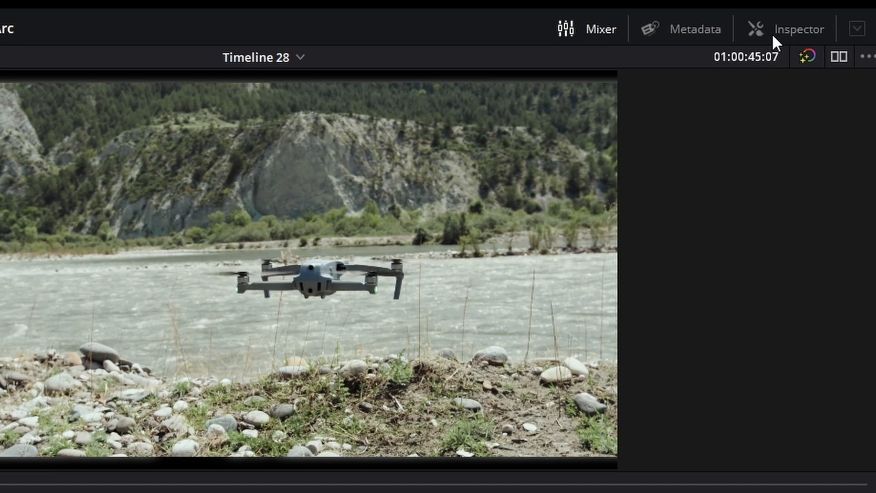
- Scale the 40815.mp4 clip on Video 2 down to a zoom of 0.700 in both directions
click(835, 27)
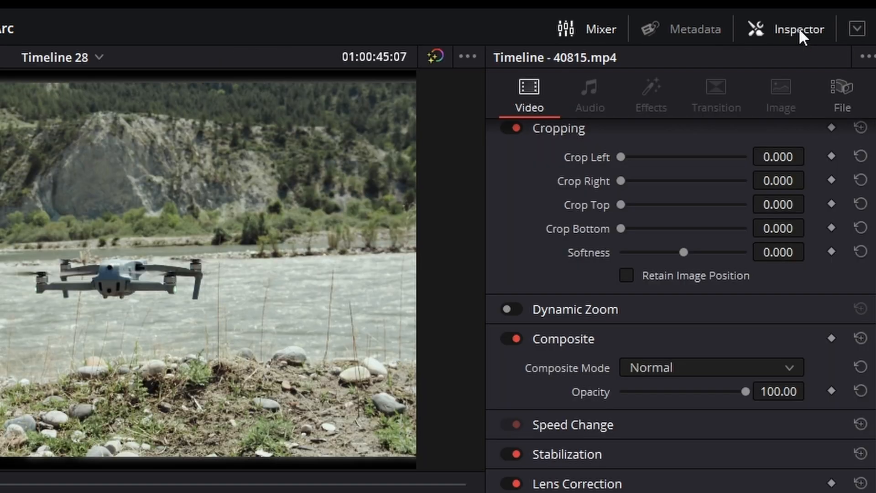
scroll(833, 211, up, 5)
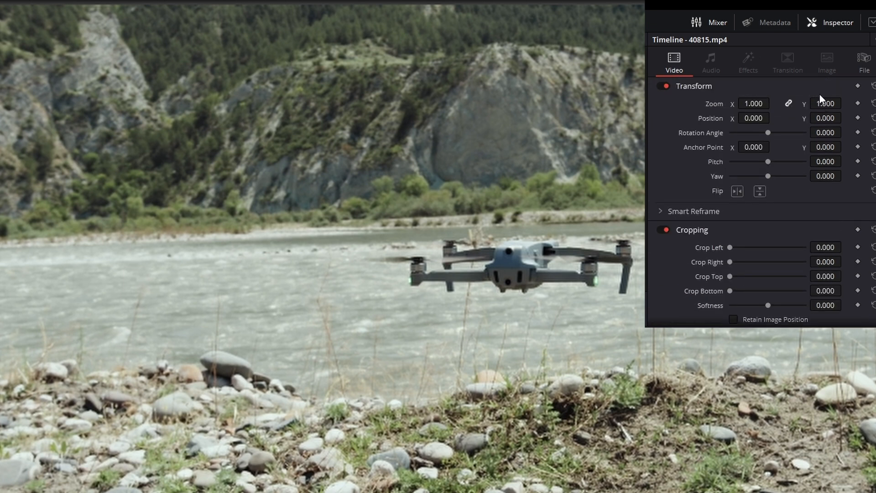
mouse_move(829, 104)
mouse_down()
mouse_move(812, 103)
mouse_move(845, 103)
mouse_up()
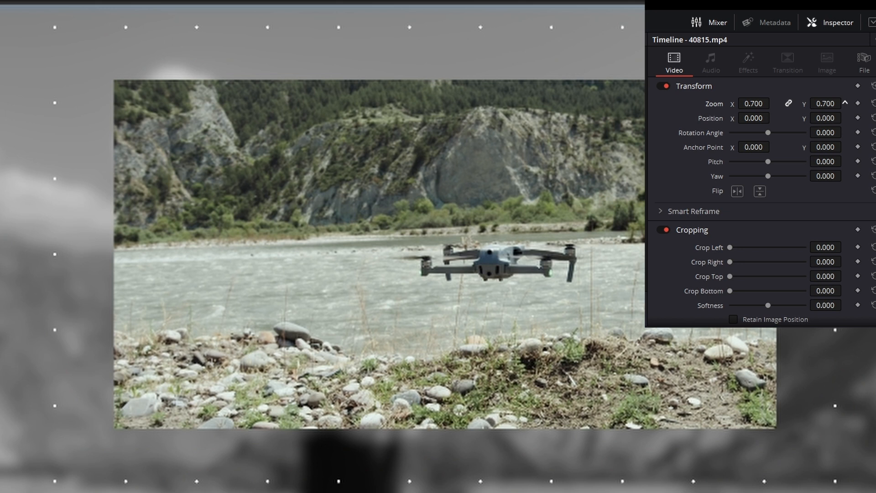
- Crop the top and bottom of the 40815.mp4 overlay by 80 each and preview the composition
click(697, 229)
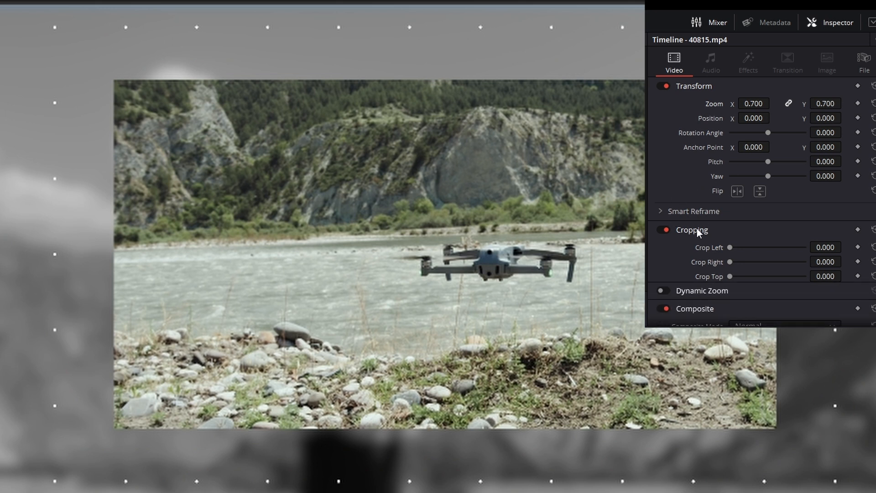
click(698, 228)
click(823, 275)
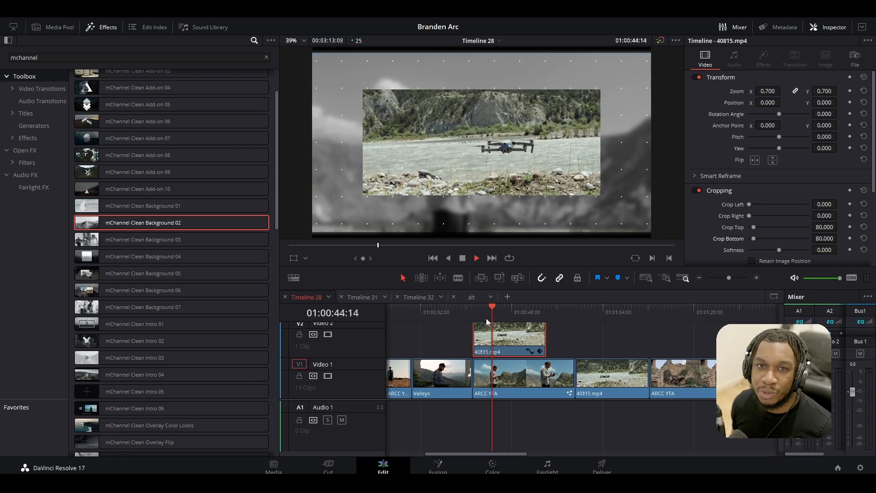
key(space)
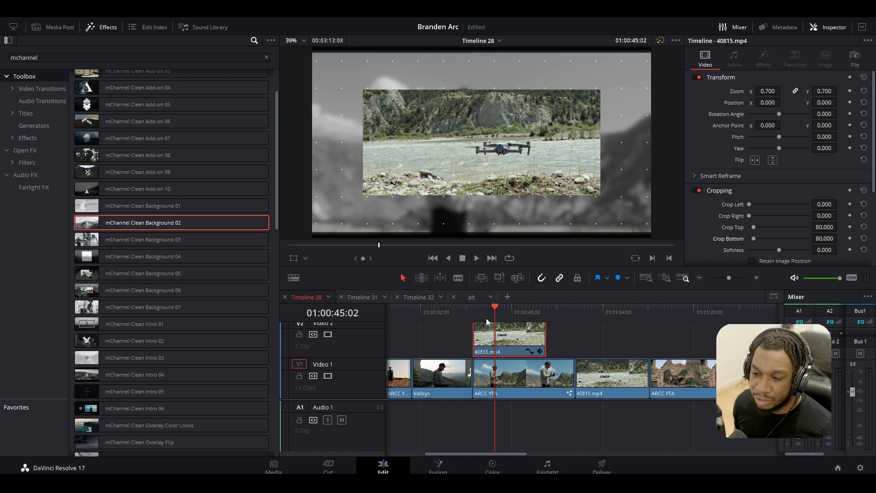
- Disable the 40815.mp4 clip on Video 2 and open the effect settings of the ARCC YTA clip beneath it
right_click(500, 346)
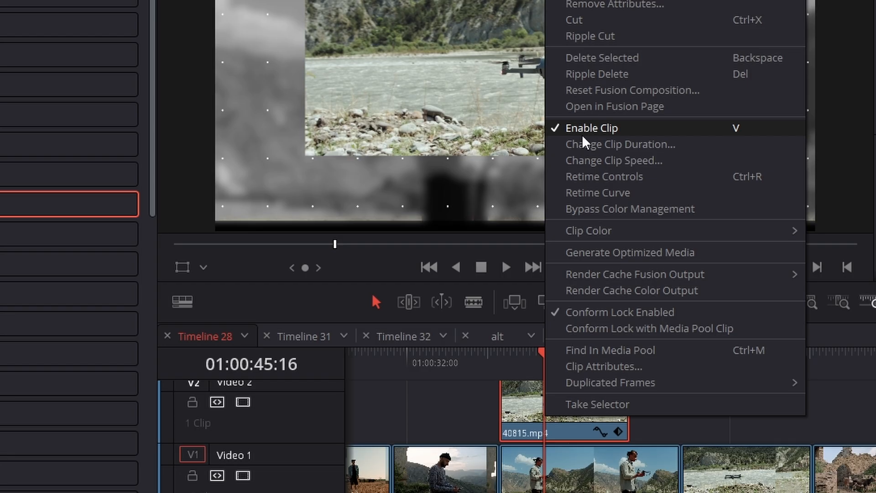
click(623, 135)
click(551, 485)
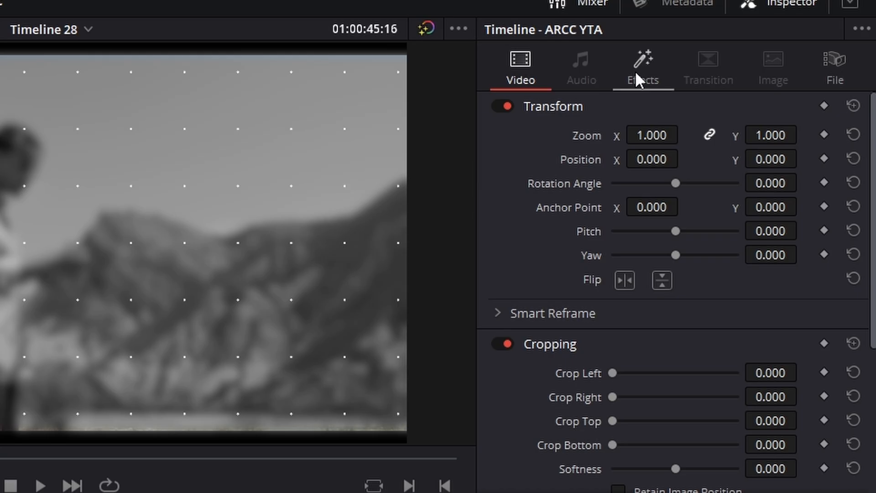
click(587, 53)
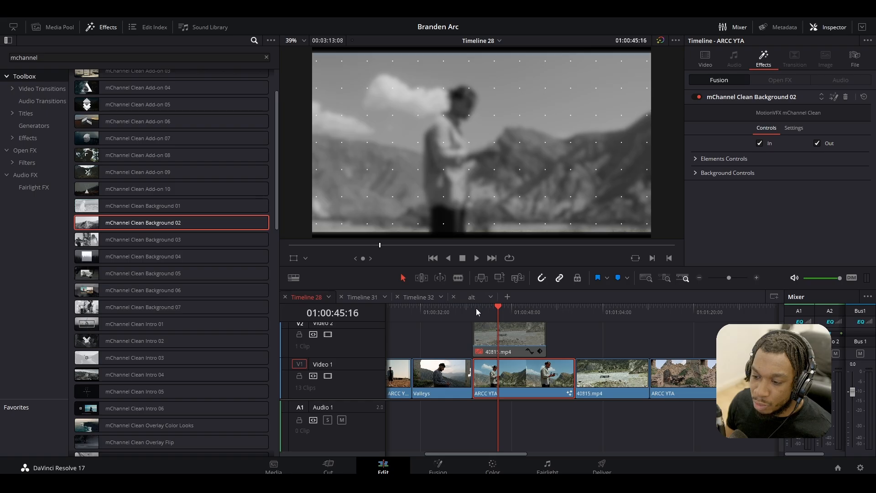
- Play the ARCC YTA clip from its start to review the opening animation of the background effect
click(475, 308)
key(space)
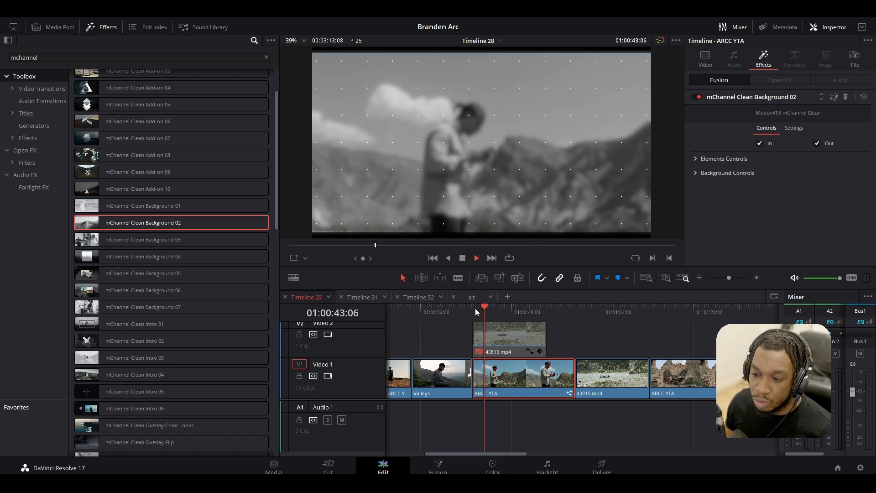
click(475, 308)
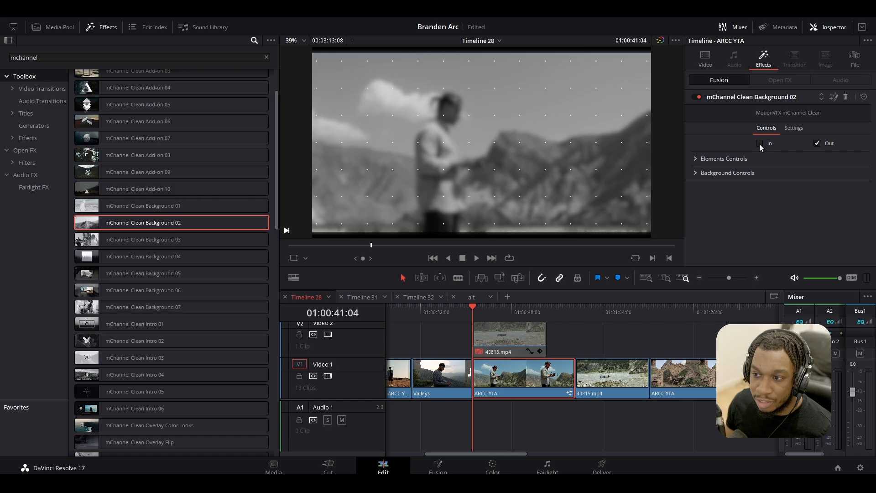
- Turn off the In animation of mChannel Clean Background 02 and leave Out enabled
click(635, 159)
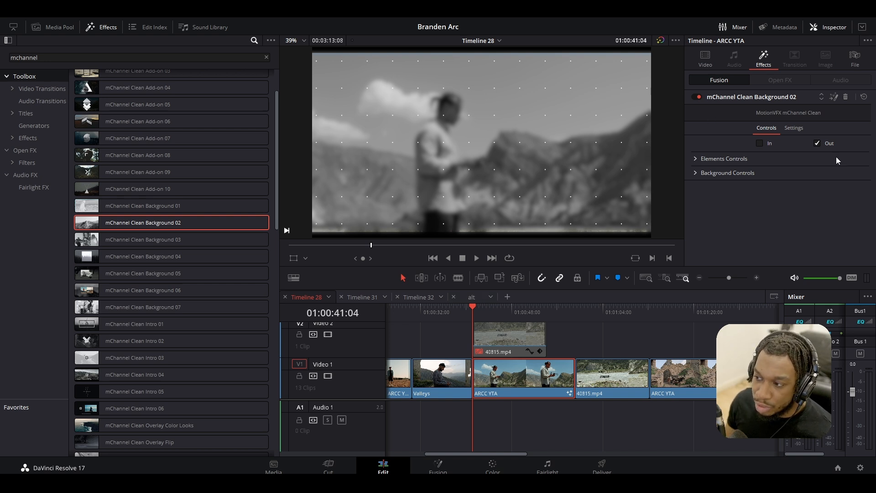
click(760, 144)
click(760, 143)
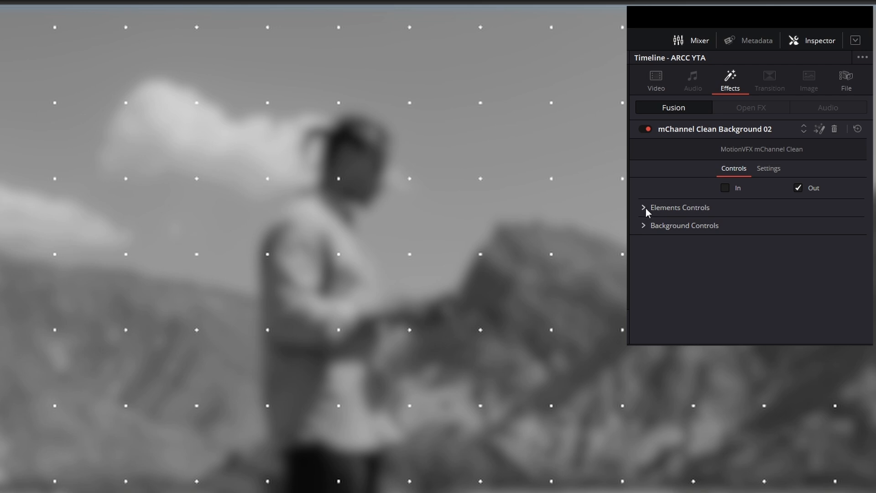
- Try a Dots Size of 0.031 and a Dots X Spread of 0.11 on mChannel Clean Background 02, and reset both values
click(645, 208)
scroll(664, 273, down, 2)
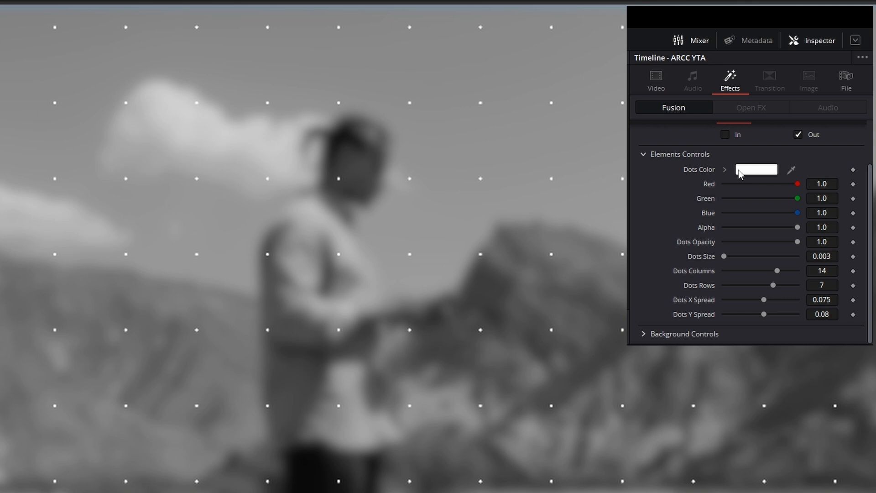
click(755, 171)
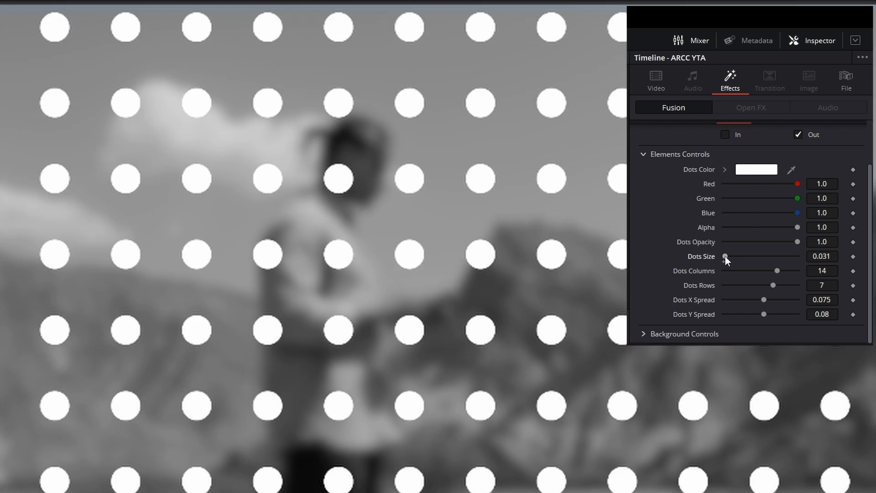
drag(767, 301, 769, 301)
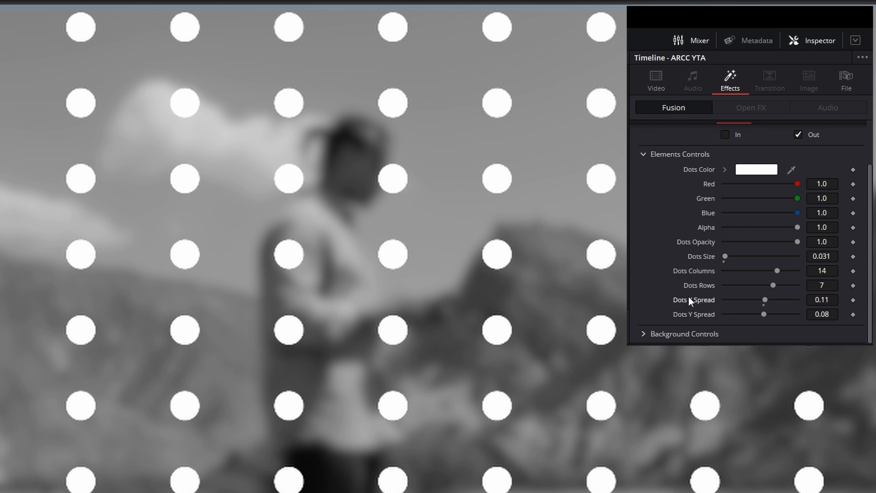
double_click(694, 299)
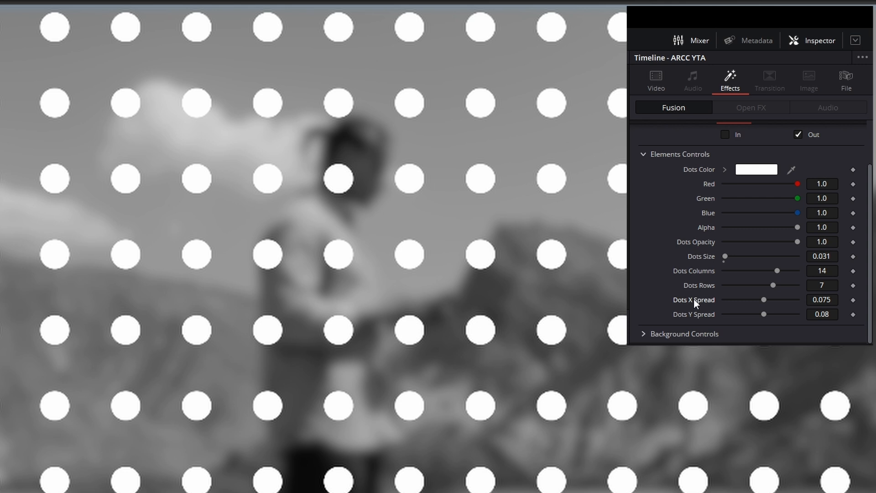
double_click(702, 256)
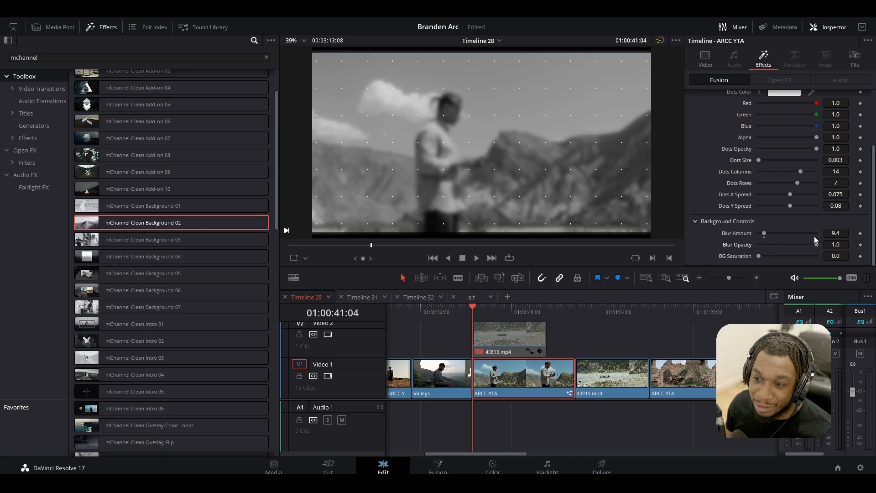
- Place the mChannel Clean Social Media 01 title above Video 2 at the start of the ARCC YTA clip and play its animation
scroll(702, 274, up, 5)
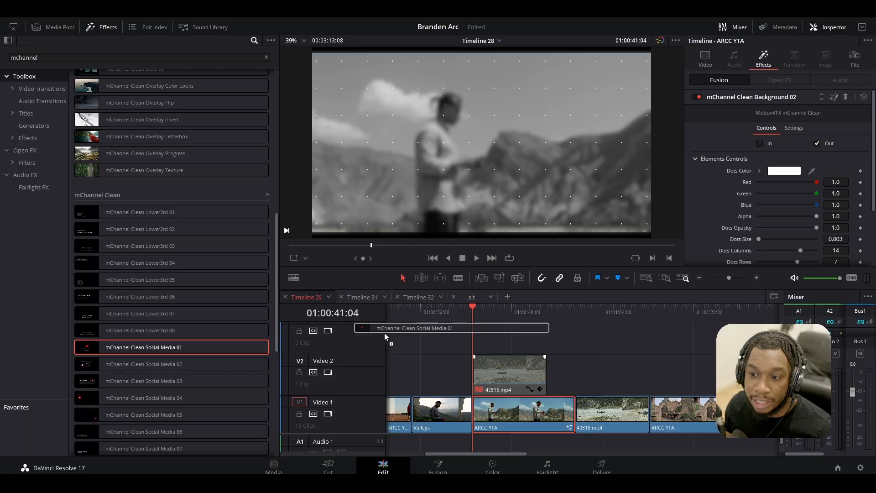
drag(385, 337, 486, 329)
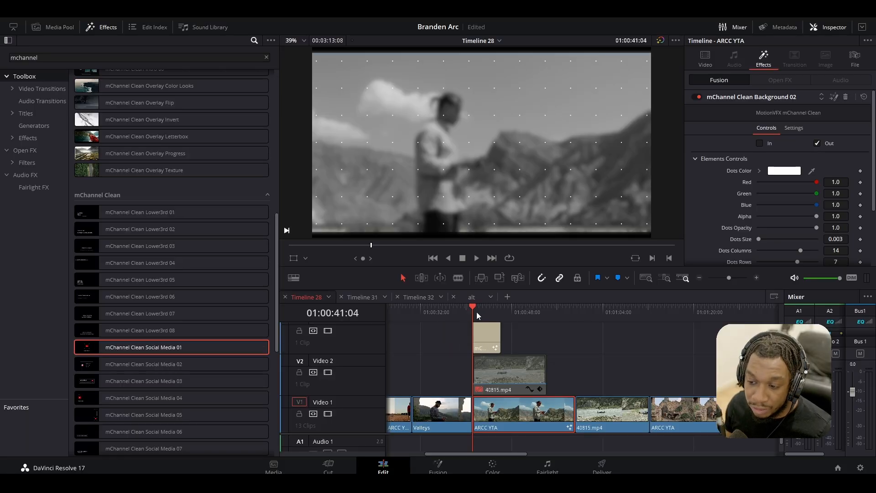
key(space)
key(space)
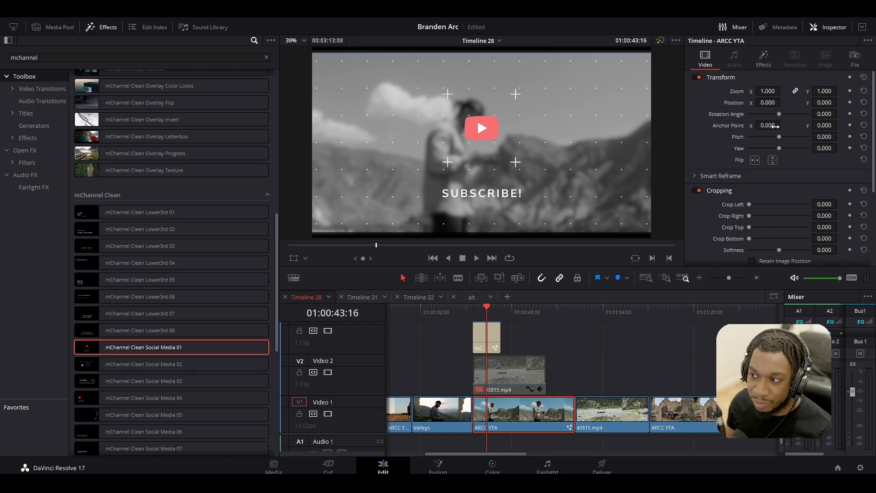
- Open the ARCC YTA clip's mChannel Clean Background 02 effect in Fusion and select the Background_02 node
click(763, 56)
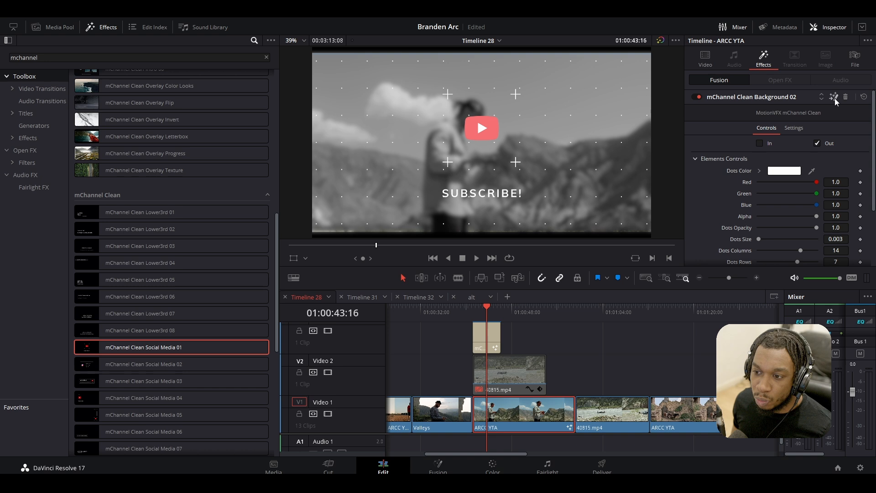
click(794, 150)
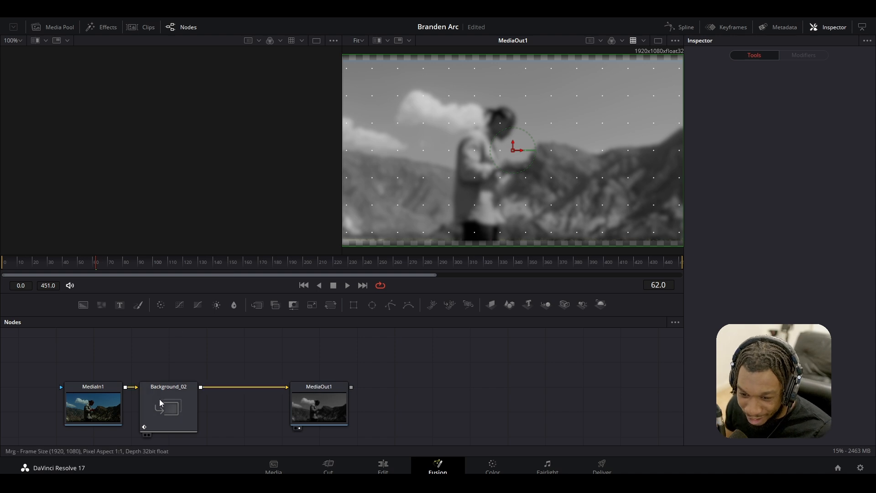
mouse_move(160, 399)
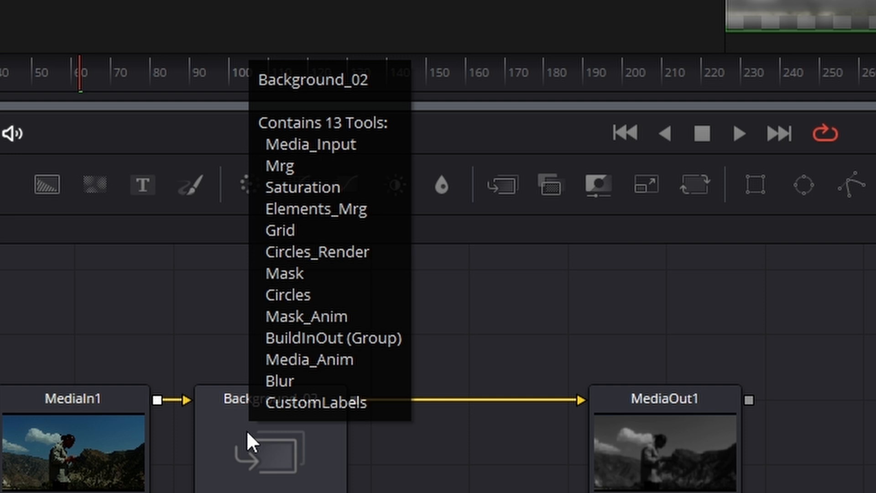
click(247, 430)
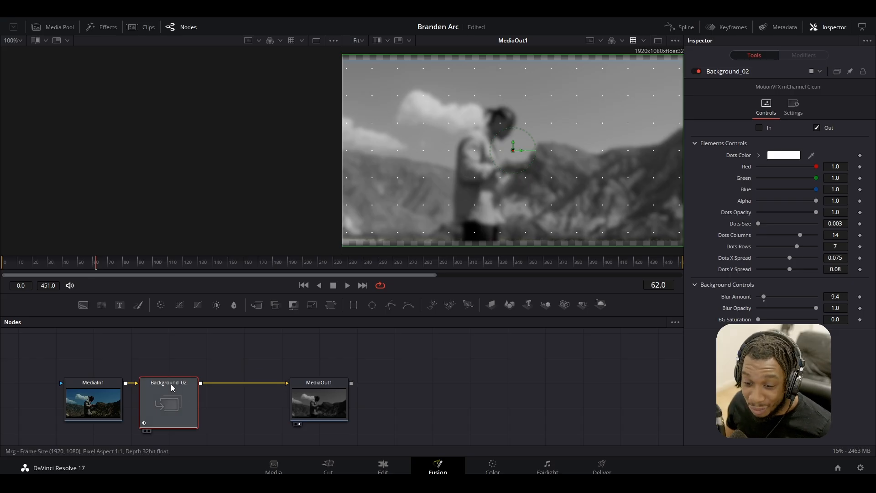
mouse_move(171, 384)
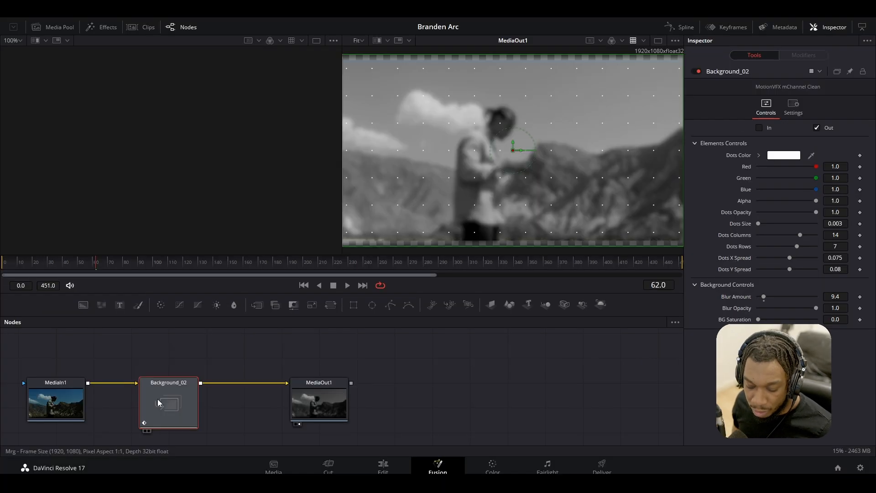
- Add a Light Rays node after Background_02 and set its brightness to 1.0
key(shift+space)
text(soft)
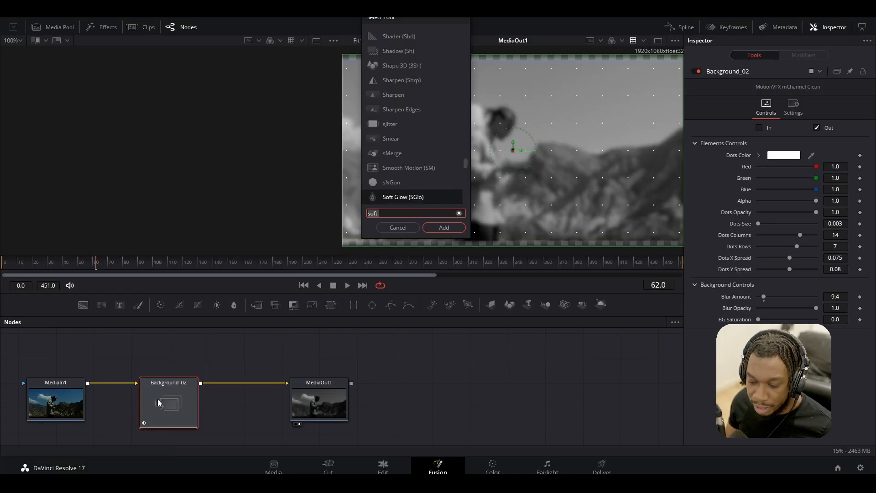
key(BackSpace)
key(BackSpace)
key(BackSpace)
key(BackSpace)
text(light r)
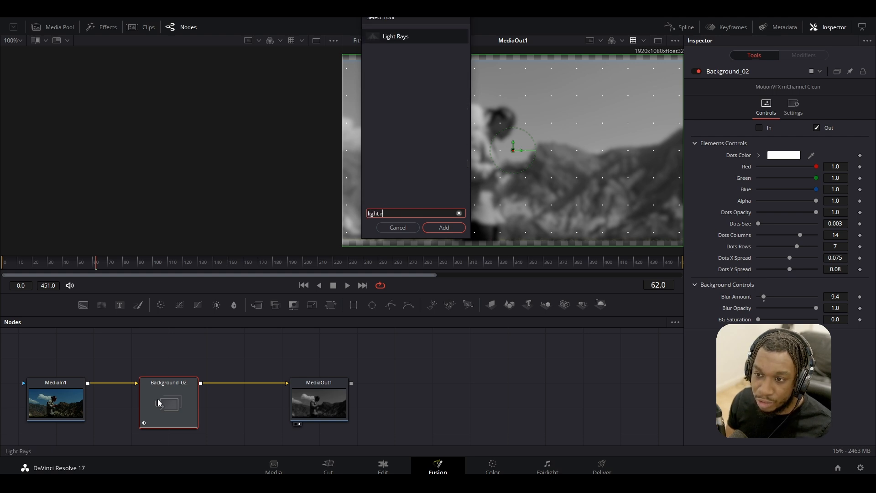
key(Return)
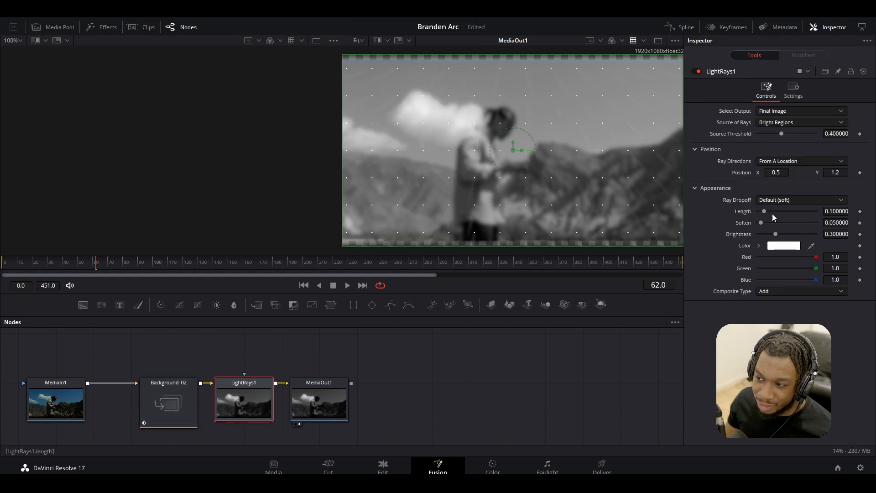
drag(774, 234, 817, 234)
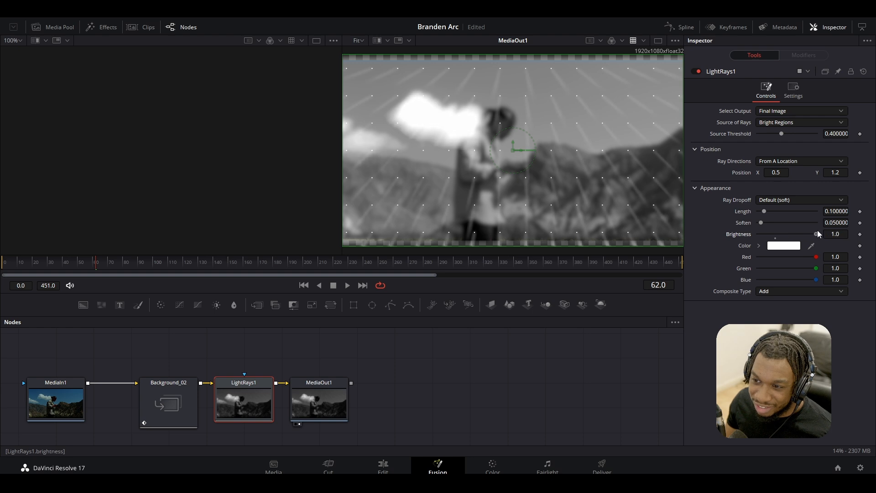
- Make room before MediaOut1, insert a Scanlines node after the Light Rays node, and set its line frequency to 14.76
drag(333, 398, 446, 399)
click(256, 398)
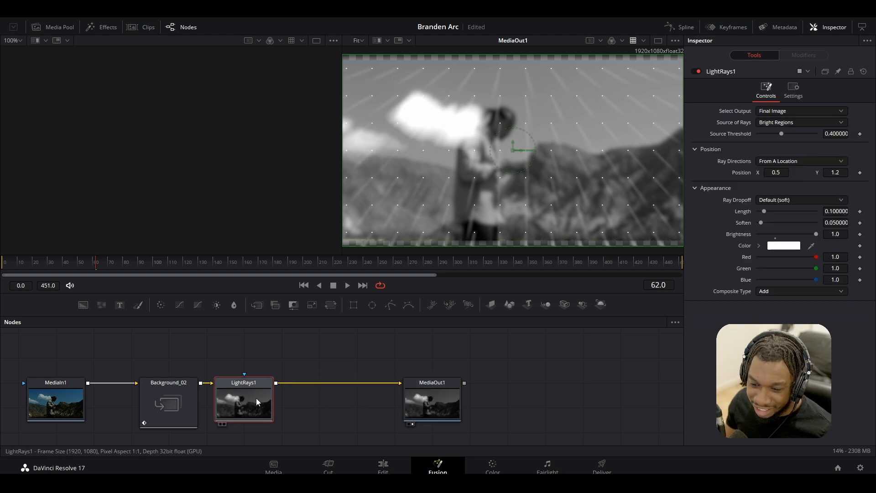
key(shift+space)
text(scanli)
key(Return)
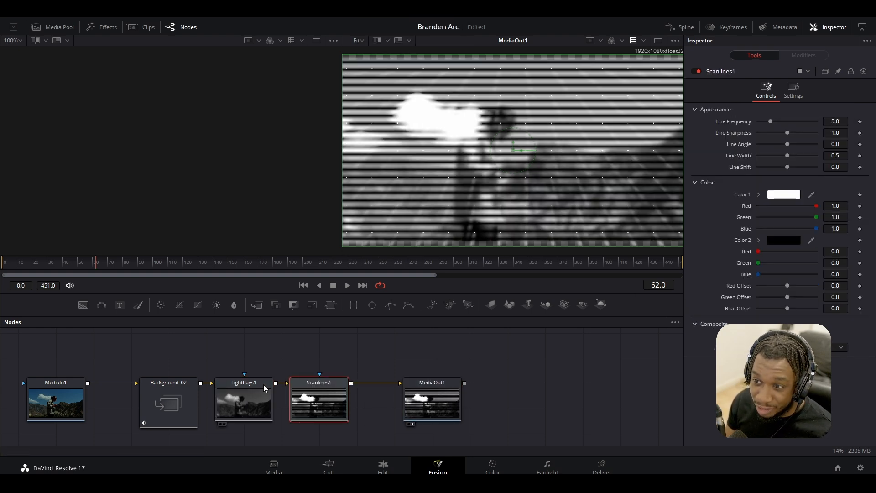
drag(771, 122, 800, 126)
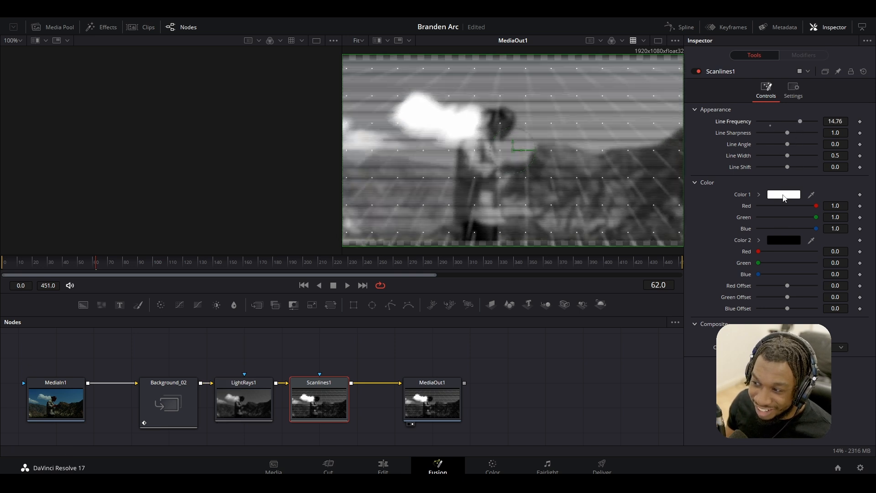
- Set Color 2 of the Scanlines node to a bright blue with red about 0.02, green 0.60 and blue 0.99
click(784, 243)
drag(480, 184, 473, 165)
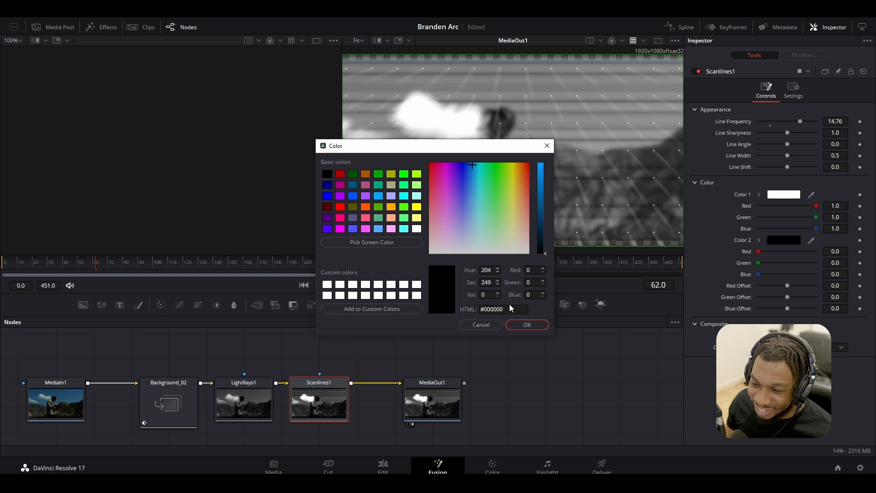
drag(541, 190, 541, 163)
click(527, 325)
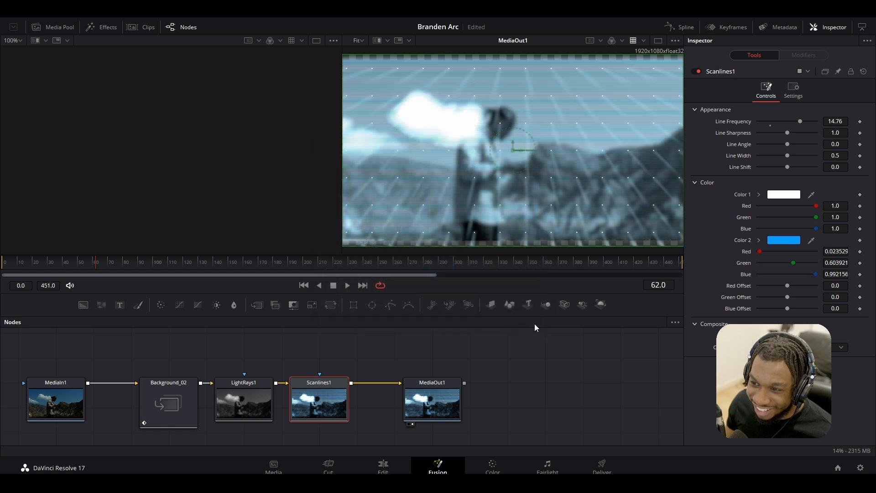
- Return to the Edit page and play the Social Media title over the modified background from the clip's start
click(383, 466)
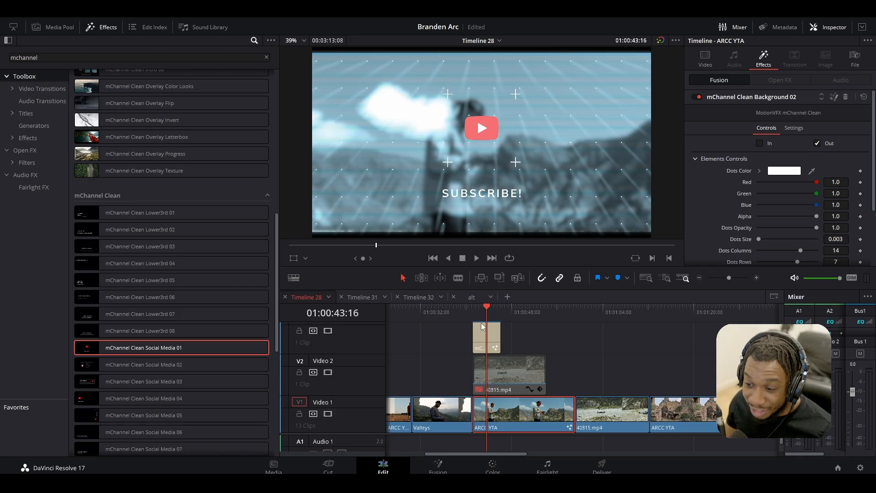
click(475, 311)
key(space)
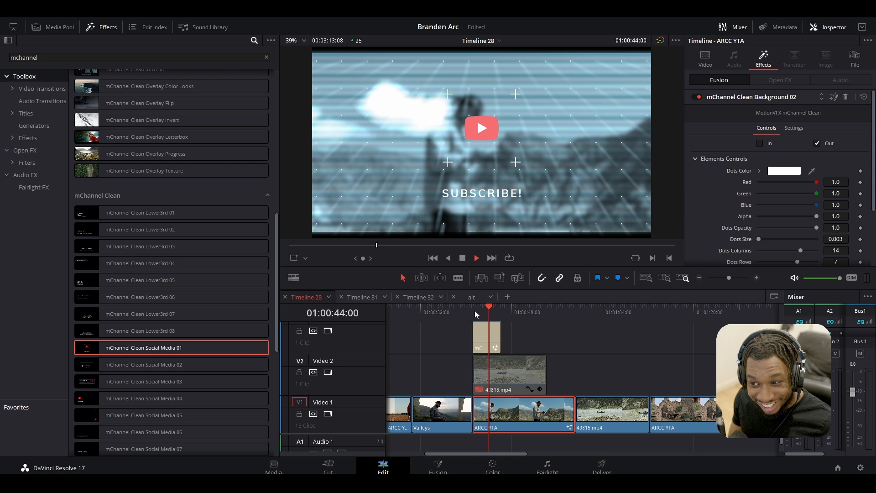
key(space)
click(475, 310)
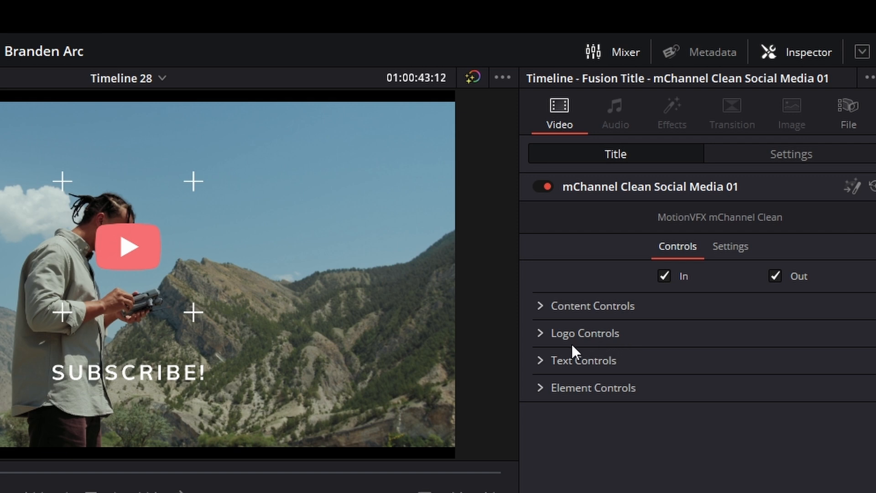
- Set the logo type of the mChannel Clean Social Media 01 title to Instagram and browse the other available logos
click(541, 334)
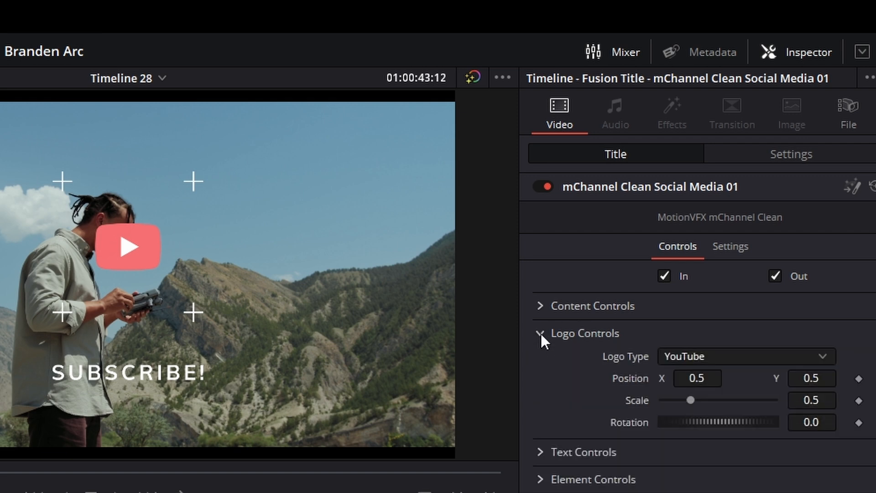
click(691, 355)
click(694, 397)
click(700, 362)
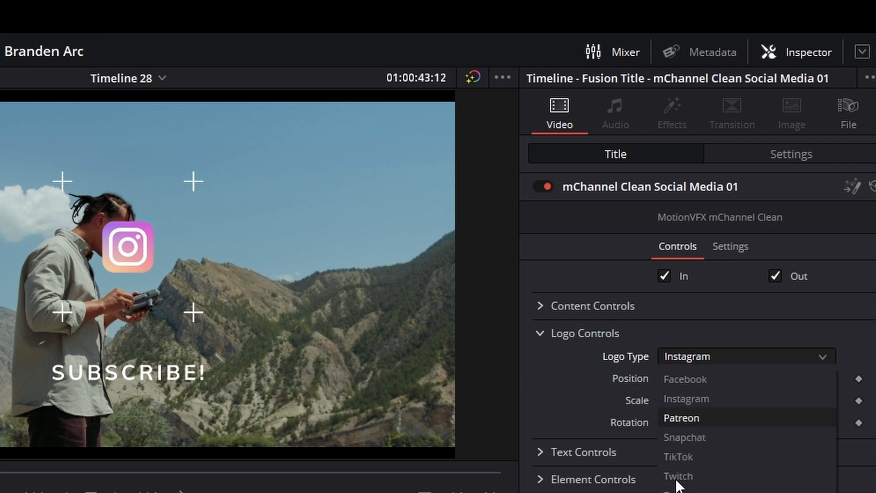
click(678, 476)
click(690, 356)
click(692, 398)
click(688, 351)
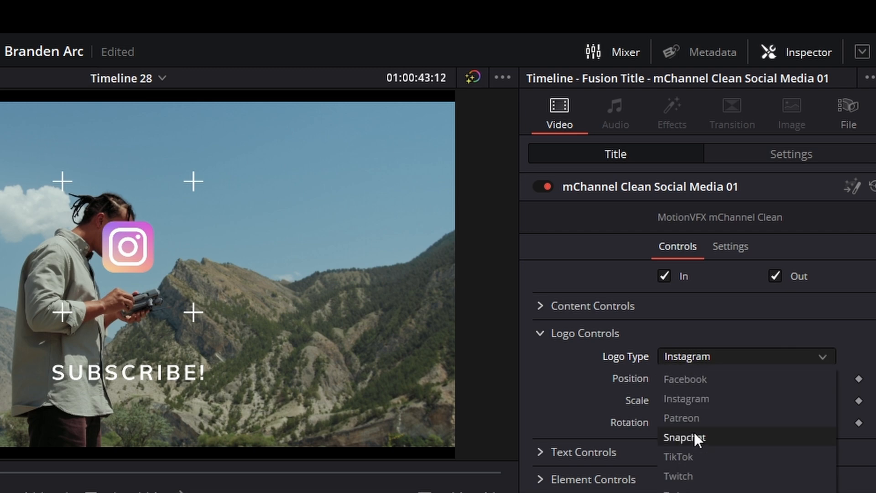
click(591, 358)
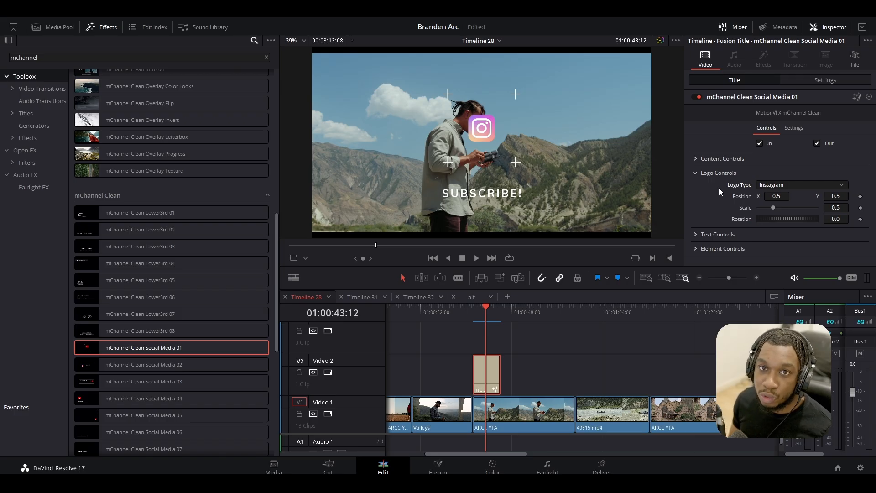
- Set the Social Media title's content position X to 0.852 and its content scale to 0.83
click(701, 158)
drag(785, 168, 826, 167)
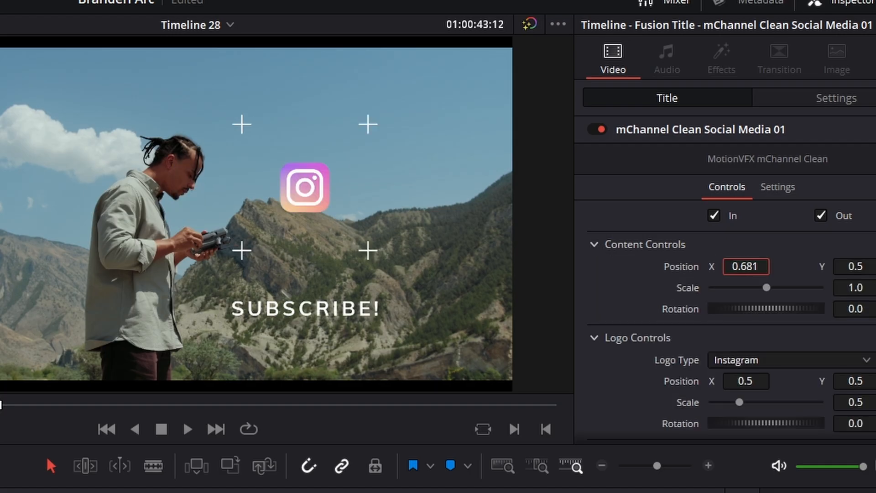
drag(746, 267, 809, 266)
drag(766, 288, 757, 288)
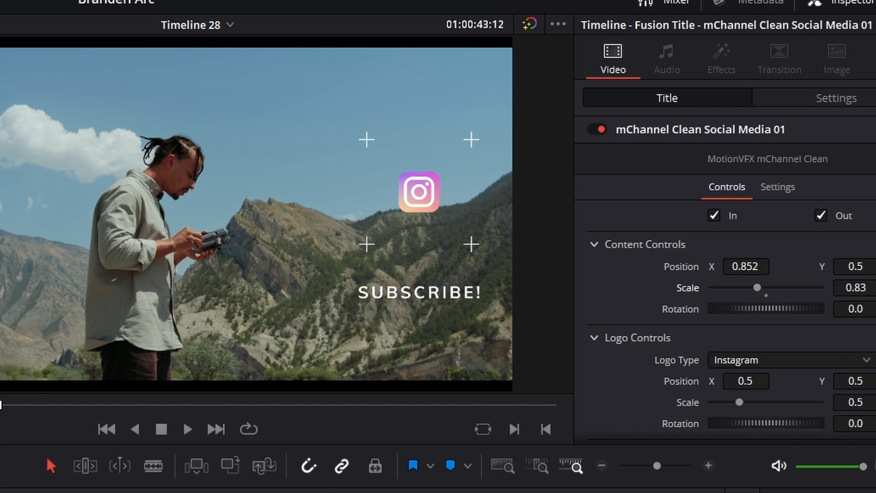
key(Up)
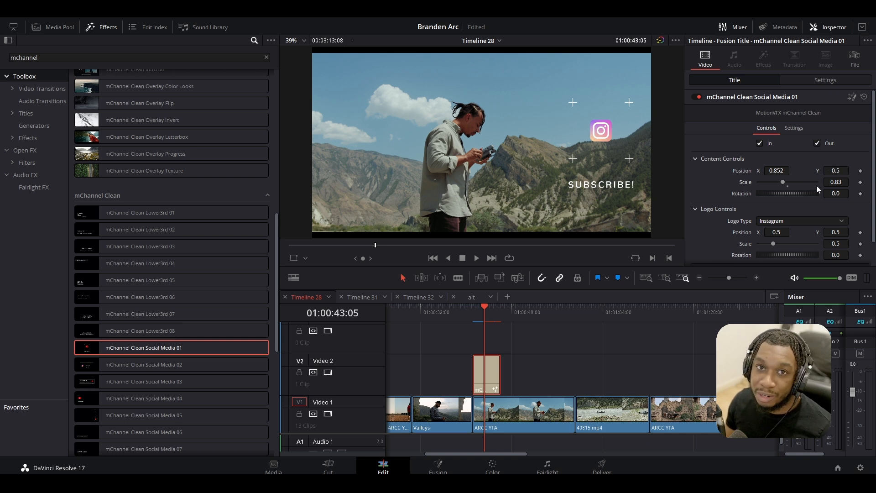
- Replace the title's SUBSCRIBE! text with the creator's social media handle in capitals, starting with @
scroll(714, 202, down, 2)
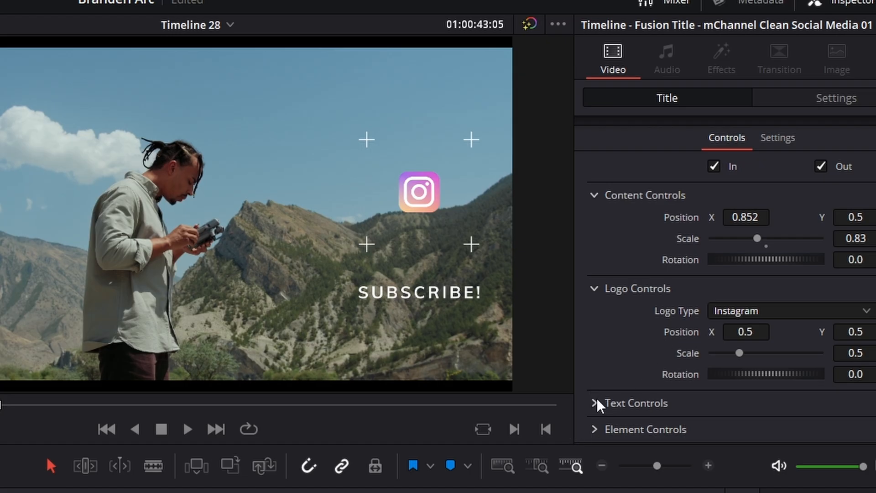
click(598, 404)
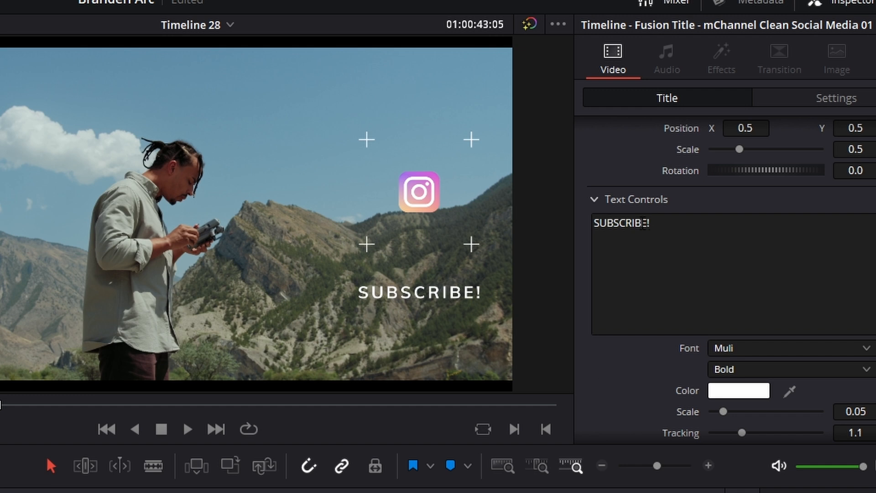
drag(649, 224, 494, 225)
key(BackSpace)
text(@BRANDENARC)
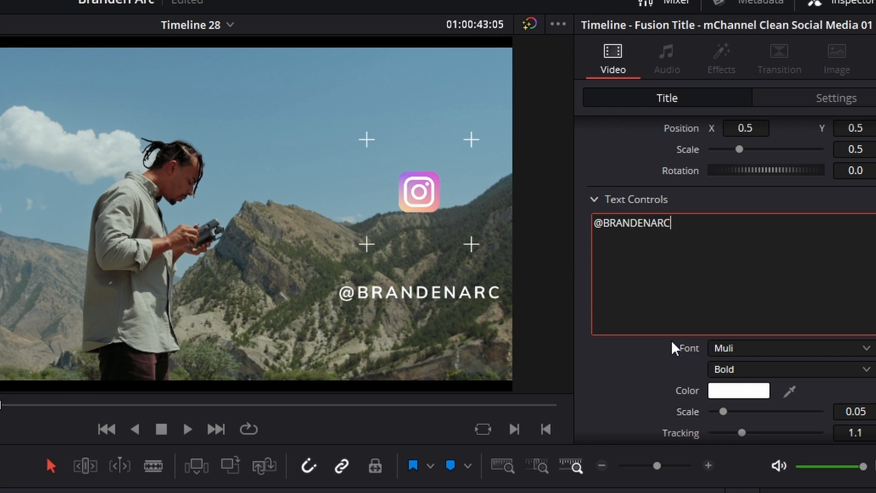
- Set the Social Media title's text scale to 0.0472 and tracking to 1.165, and show its element colour controls
scroll(675, 348, down, 1)
click(727, 300)
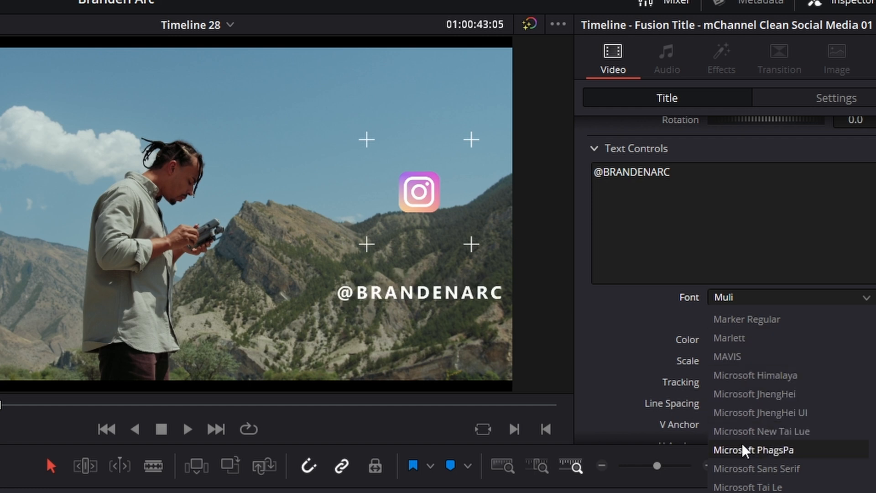
click(612, 327)
scroll(647, 329, down, 2)
drag(728, 277, 744, 295)
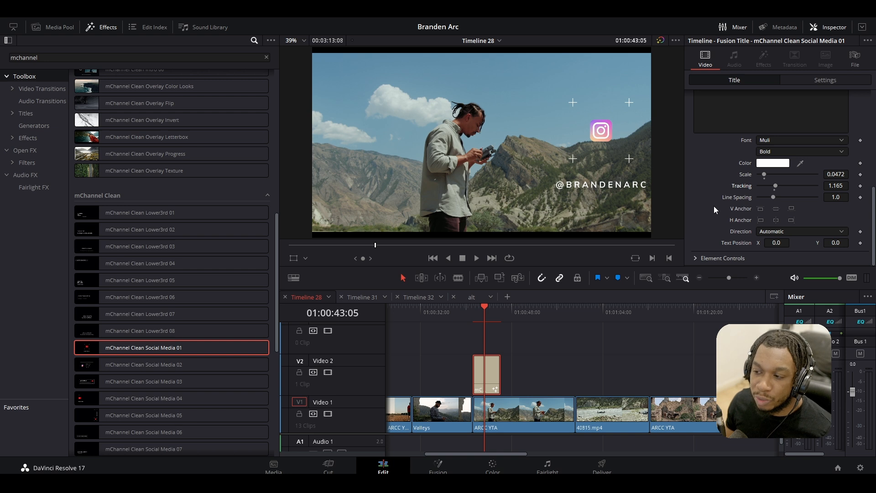
click(702, 258)
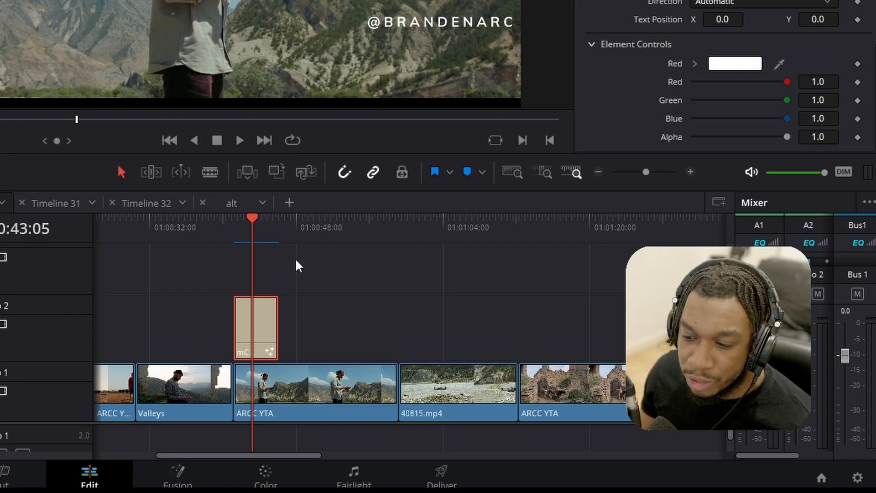
- Delete the Social Media title and apply mChannel Clean Background 02 to the ARCC YTA clip beneath it
mouse_move(265, 319)
key(Delete)
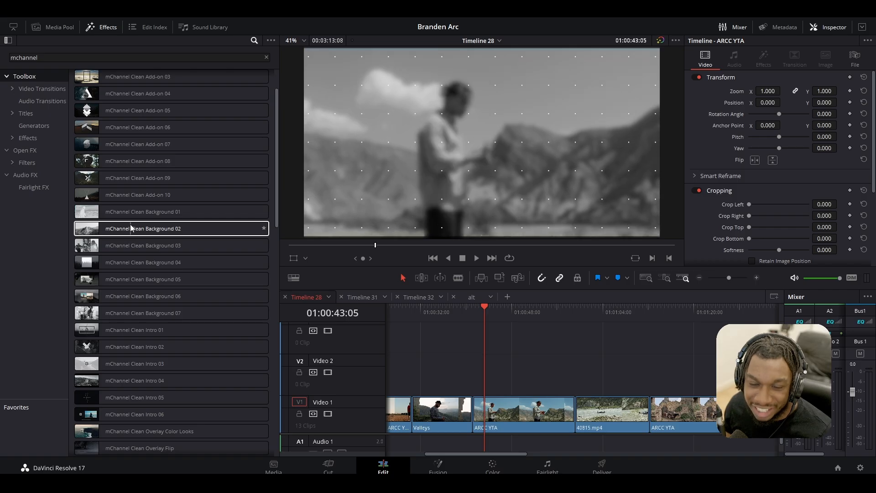
drag(131, 228, 493, 412)
- Preview the other mChannel Clean social media titles, backgrounds and overlays in the effects library
scroll(196, 260, down, 8)
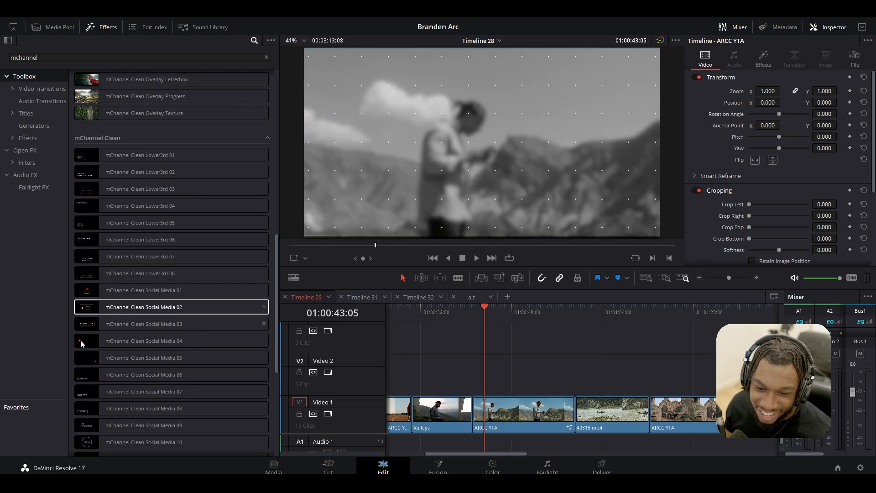
click(86, 365)
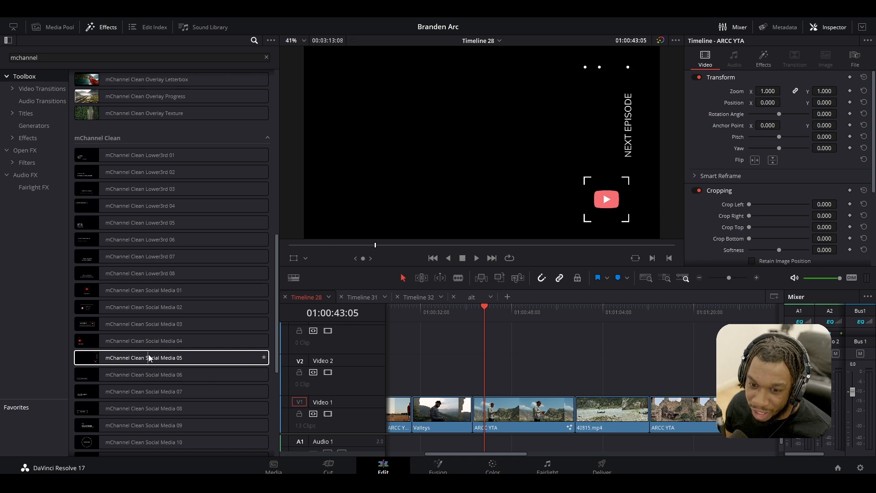
scroll(192, 349, down, 5)
scroll(194, 347, up, 10)
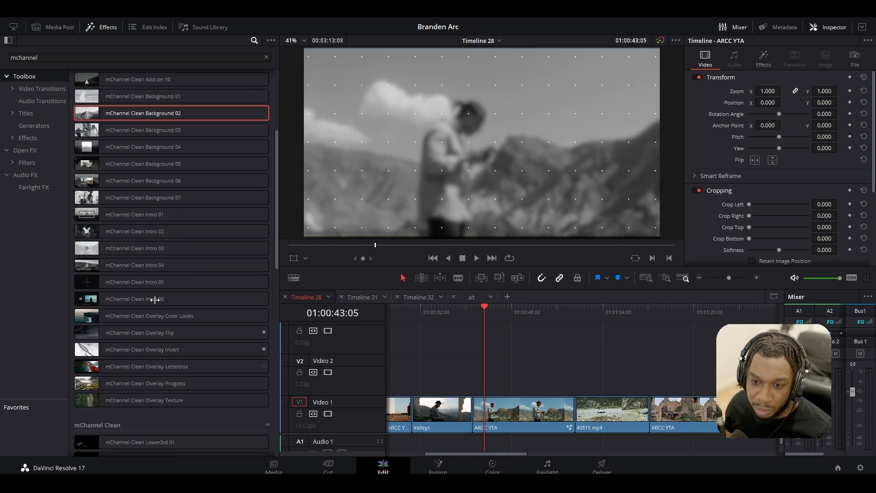
scroll(196, 242, up, 3)
scroll(184, 266, down, 3)
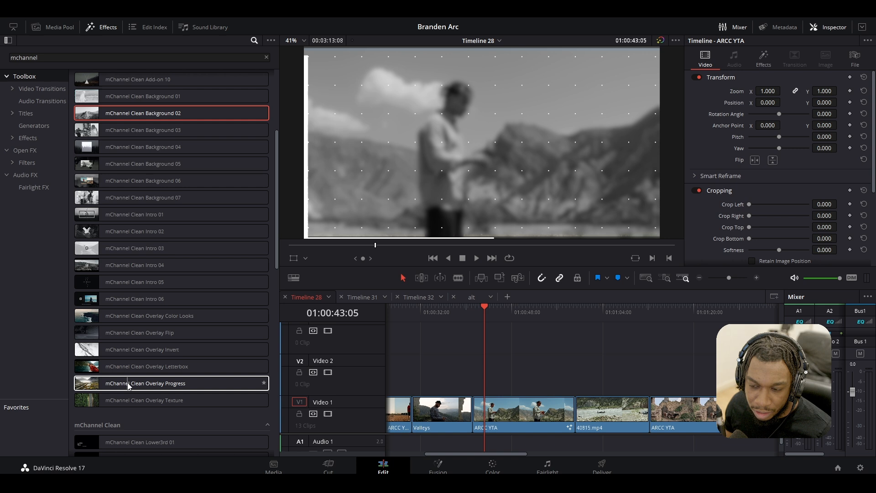
- Apply mChannel Clean Overlay Progress to the second ARCC YTA clip near the timeline's start and play it
drag(453, 352, 624, 338)
mouse_move(464, 318)
mouse_down()
mouse_move(480, 312)
mouse_move(436, 314)
mouse_move(477, 321)
mouse_up()
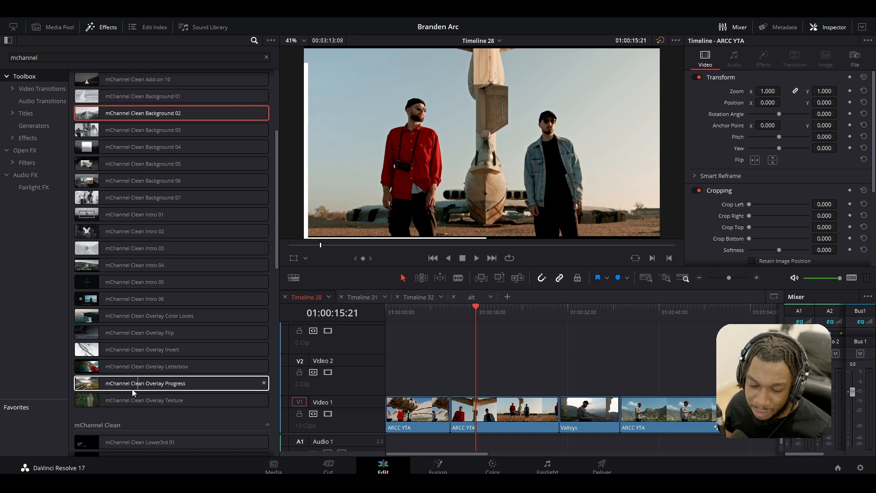
drag(133, 393, 472, 417)
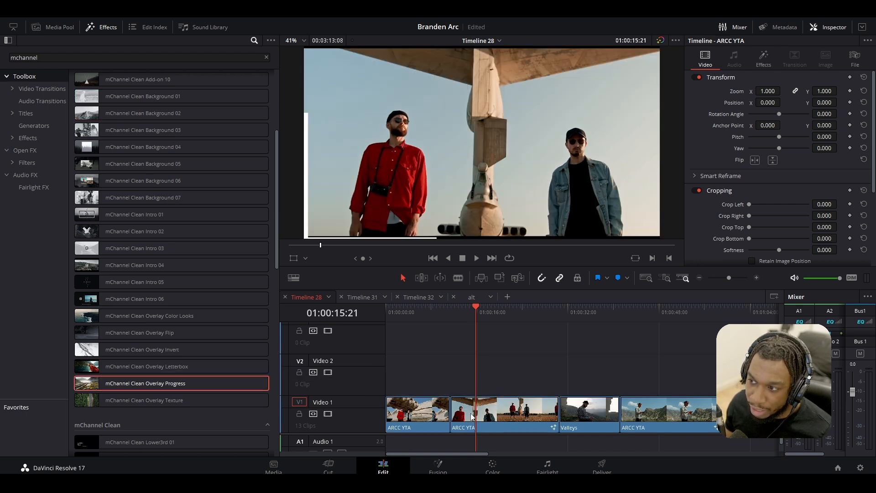
click(483, 313)
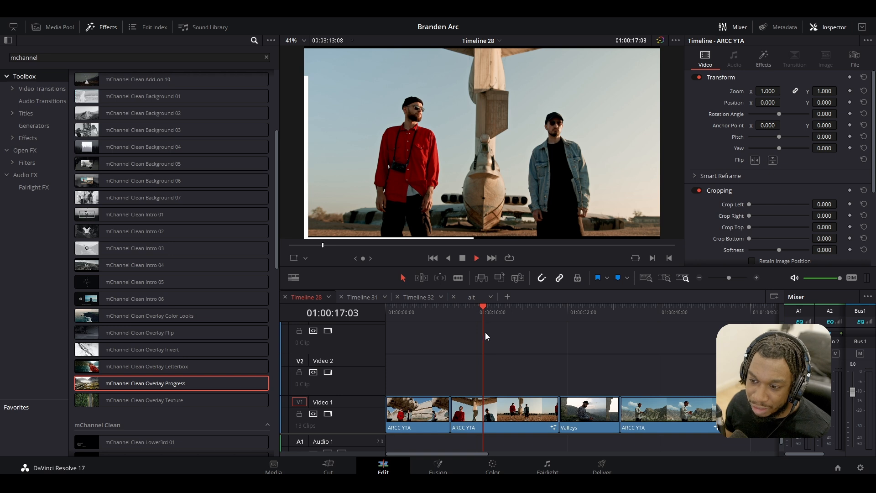
key(space)
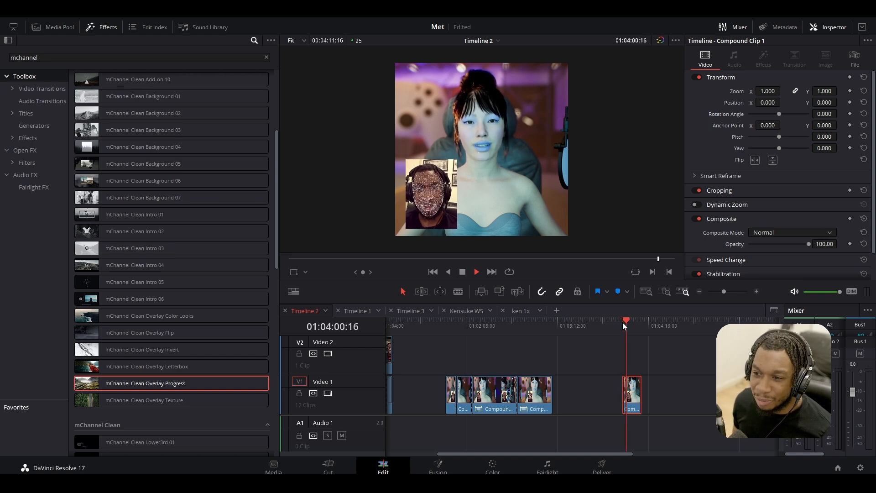
- Play the last compound clip on Timeline 2 of the Met project from its start
key(space)
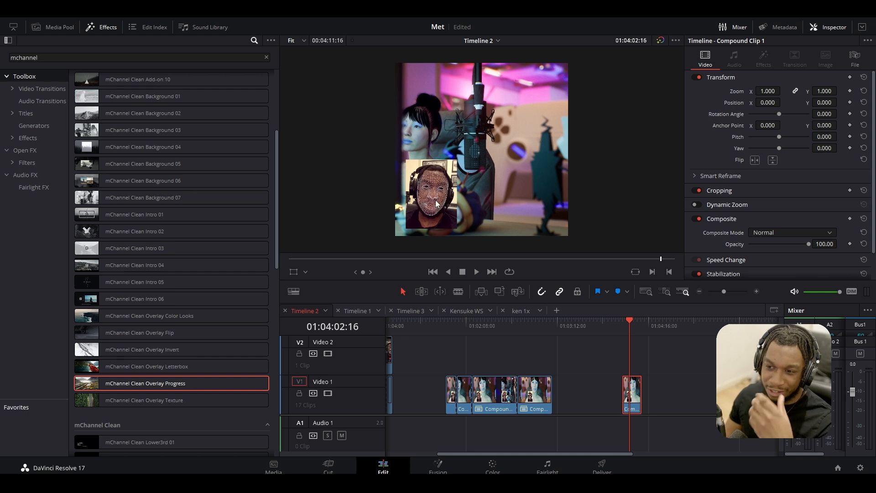
drag(628, 323, 622, 323)
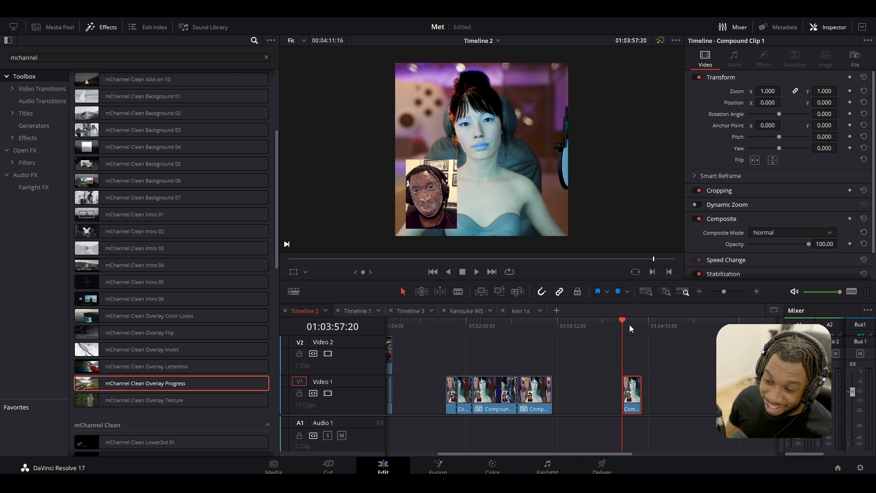
key(space)
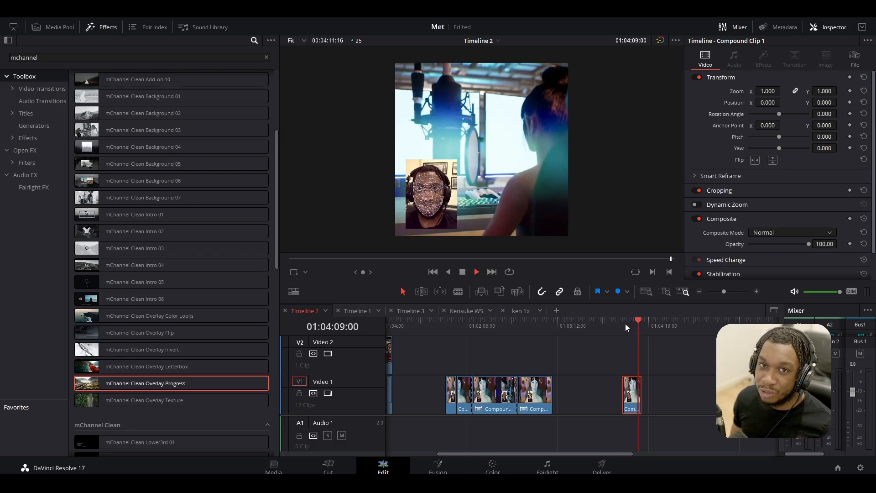
key(space)
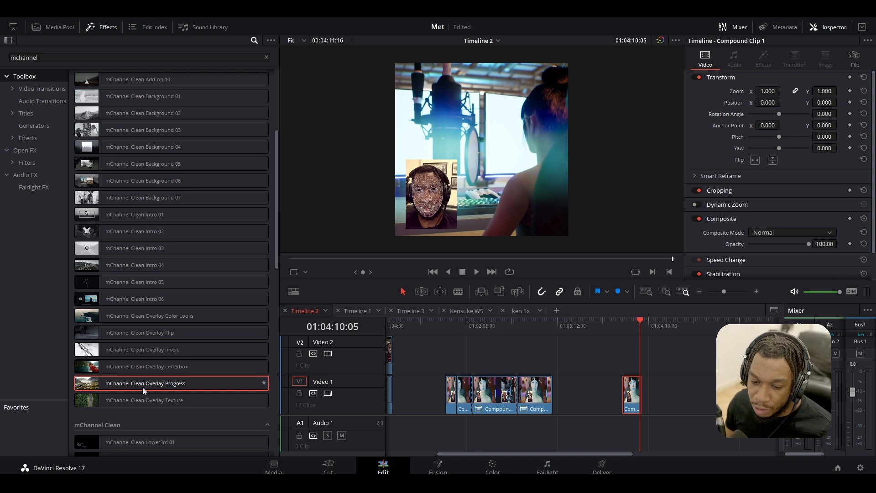
- Apply mChannel Clean Overlay Progress to the last compound clip and play it from the beginning
drag(113, 383, 632, 400)
click(624, 324)
key(space)
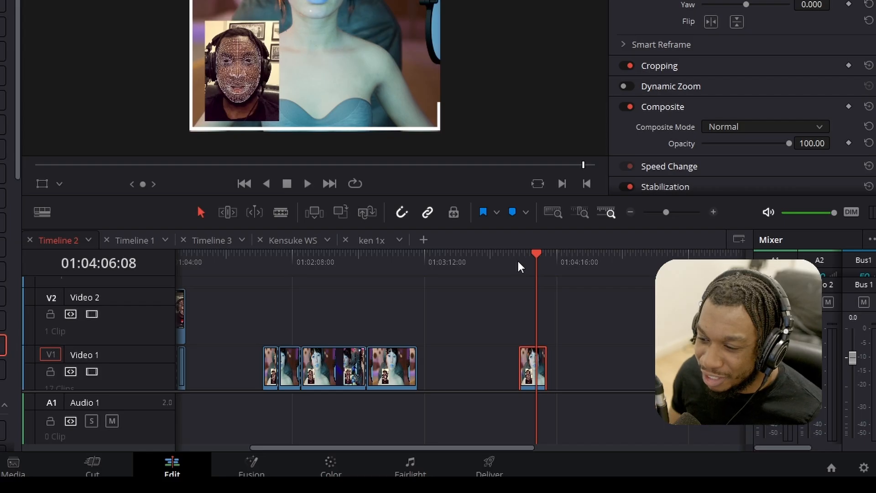
- Set the progress overlay's border color to red, with red 1.0, green 0.0 and blue 0.015686
click(688, 65)
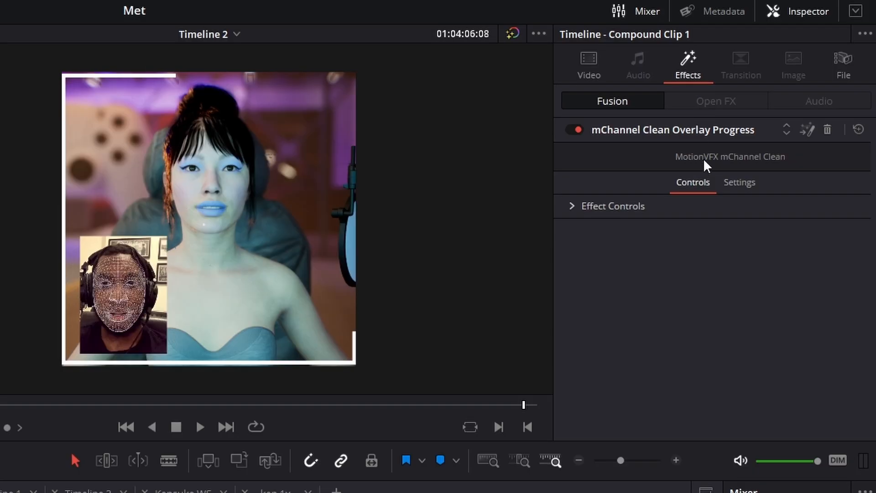
click(578, 208)
click(738, 228)
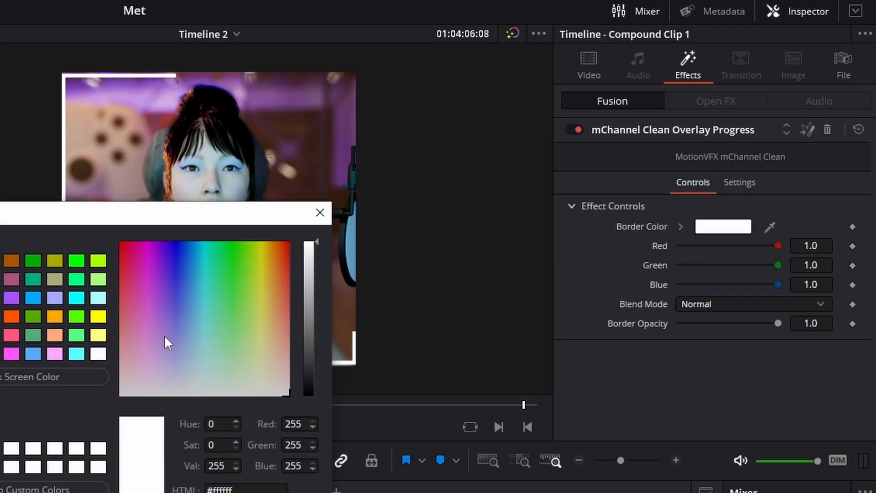
drag(183, 267, 92, 208)
key(Return)
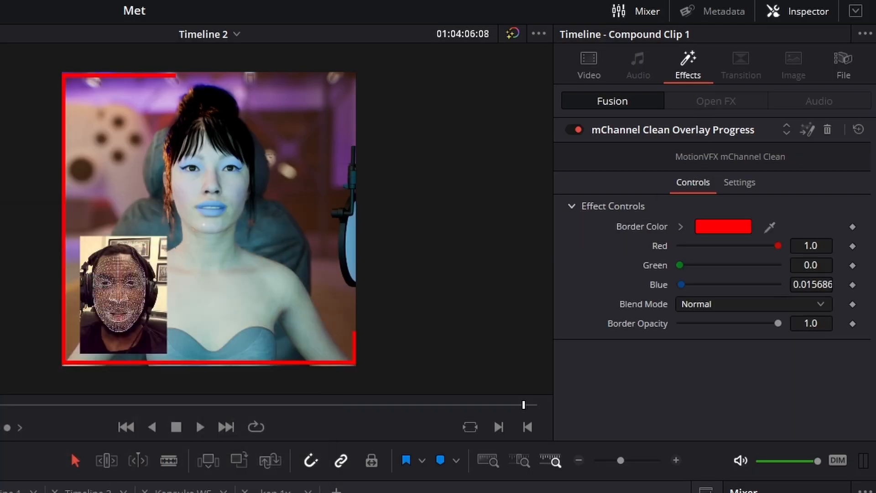
- Try a purple border color (red 0.635294, green 0.0, blue 1.0) in playback, and restore the red border
click(716, 229)
click(164, 254)
drag(163, 254, 158, 240)
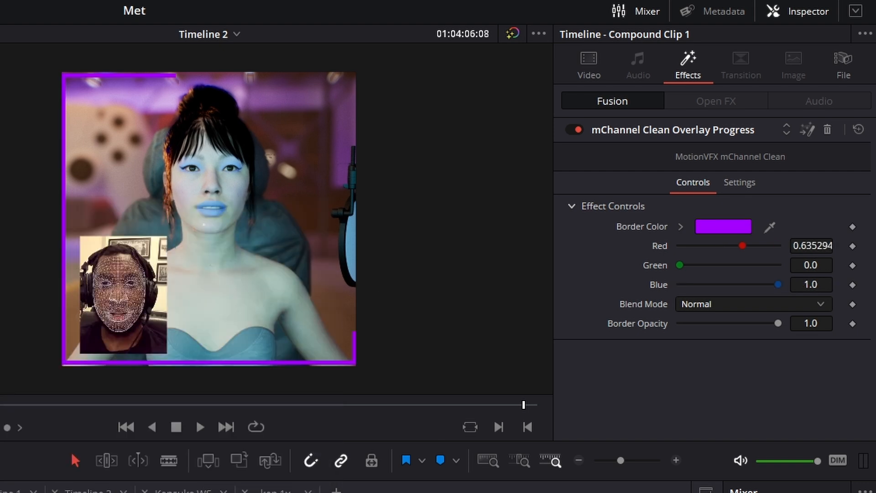
key(Up)
key(space)
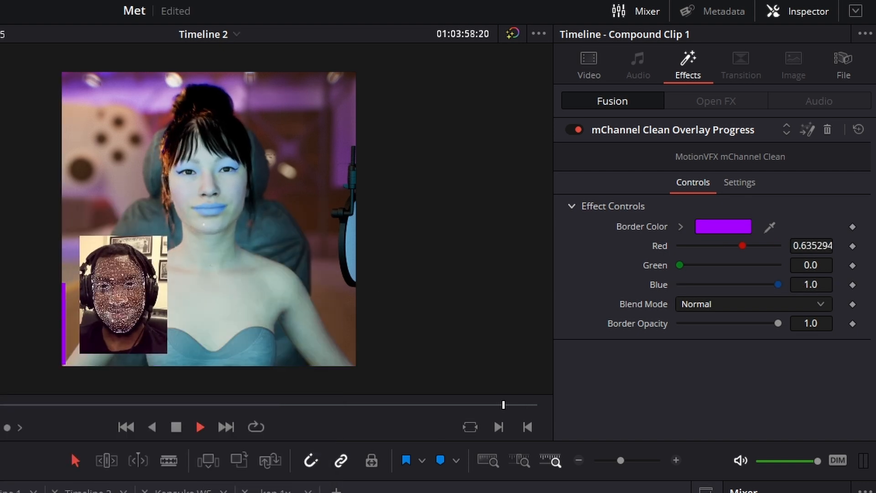
click(728, 228)
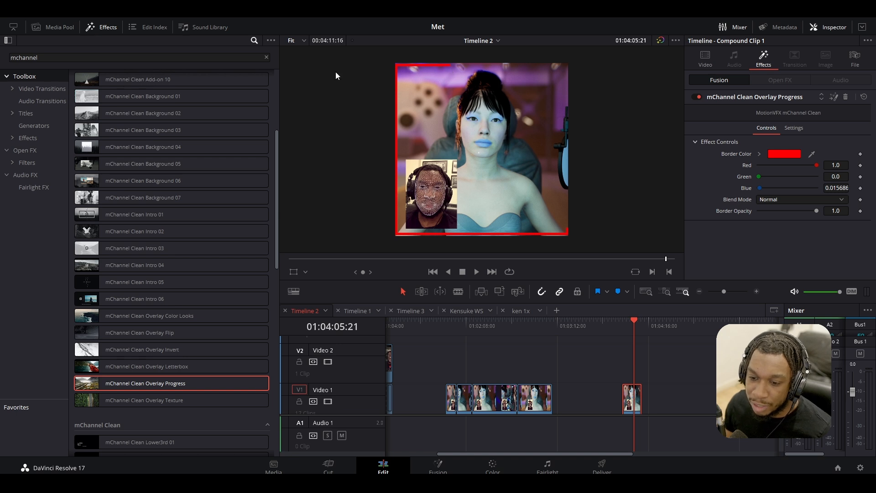
- Add mChannel Clean Title 03 on Video 2 above the start of the last compound clip and save the project
scroll(242, 362, down, 5)
scroll(224, 392, down, 8)
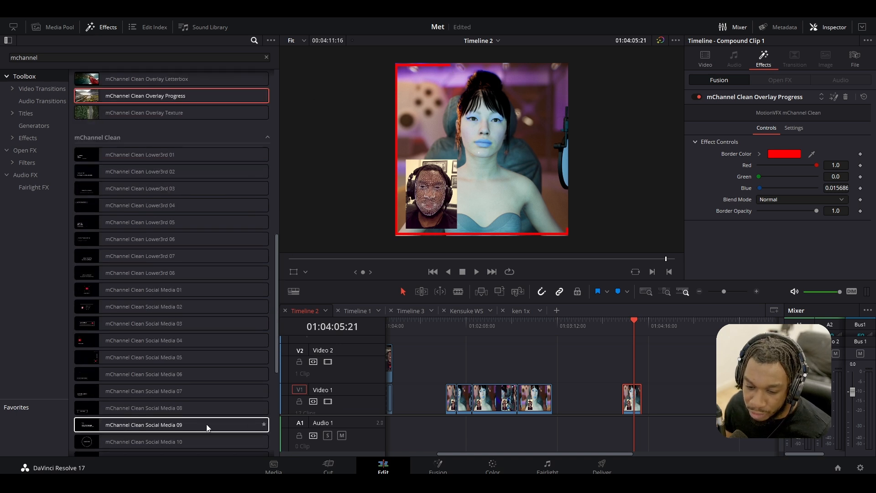
scroll(159, 457, down, 11)
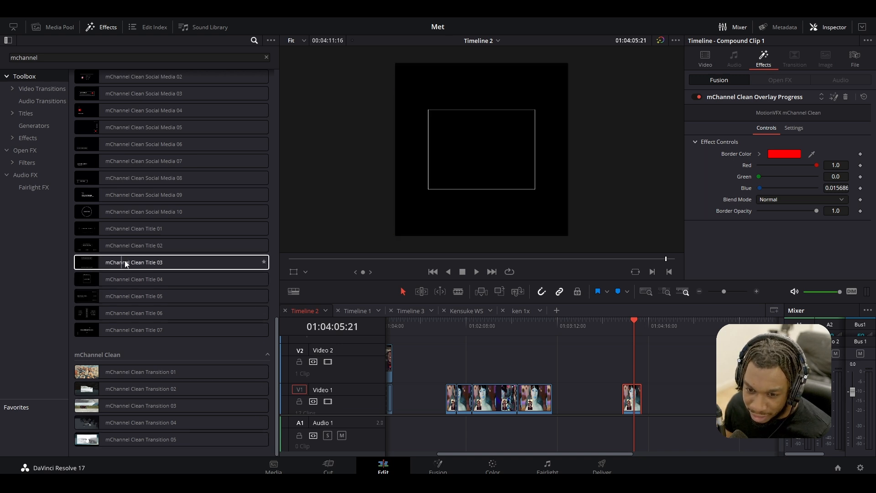
drag(118, 260, 625, 385)
click(622, 327)
key(ctrl+s)
- Play the Title 03 animation over the compound clip from its start, and replay it
scroll(670, 374, down, 1)
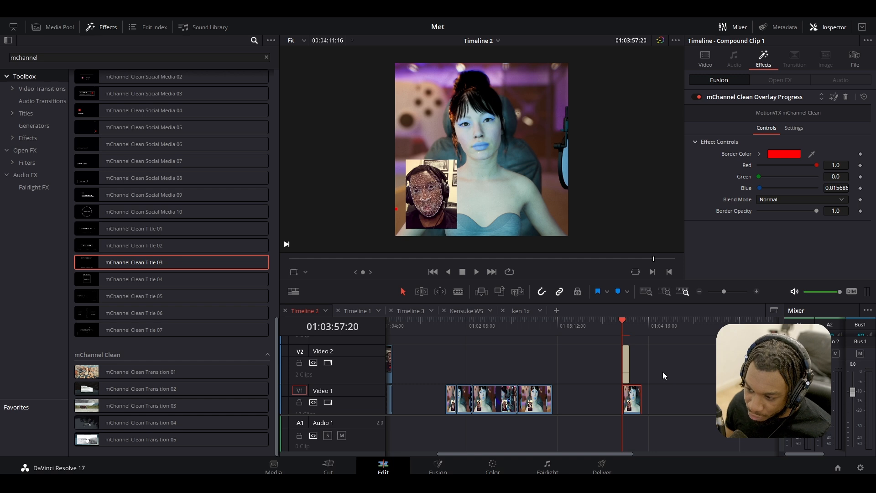
scroll(651, 360, up, 4)
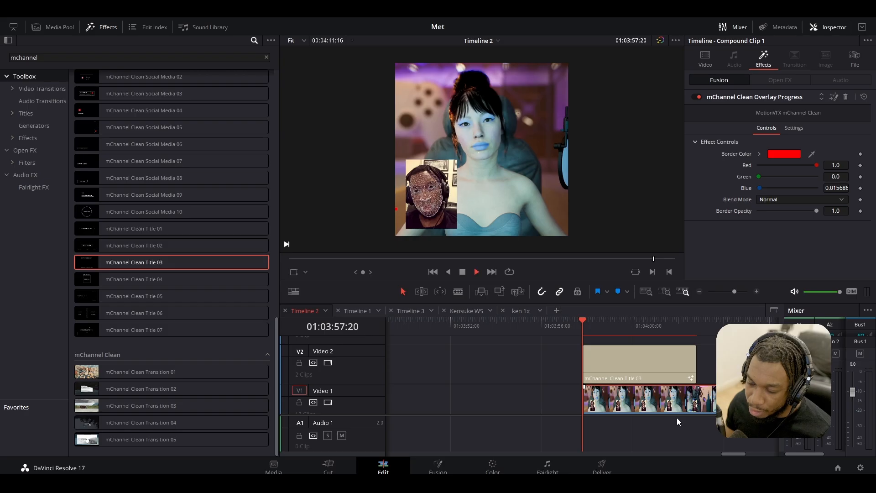
key(space)
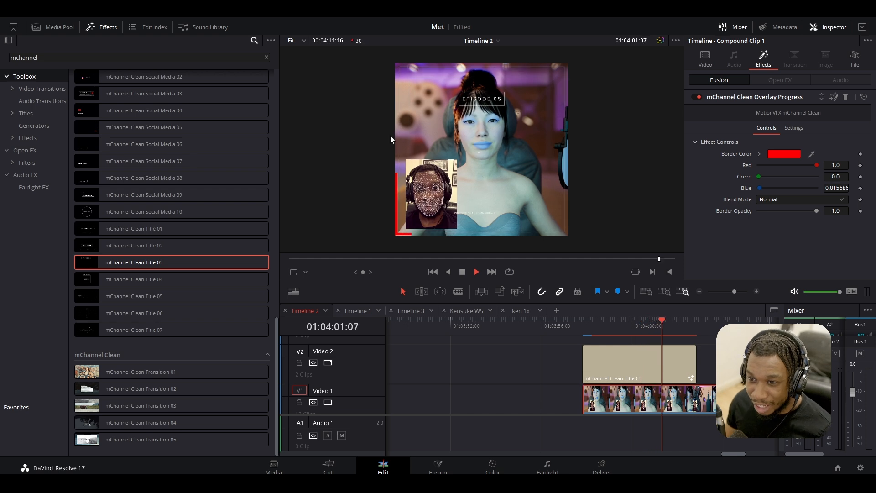
key(space)
click(583, 326)
key(space)
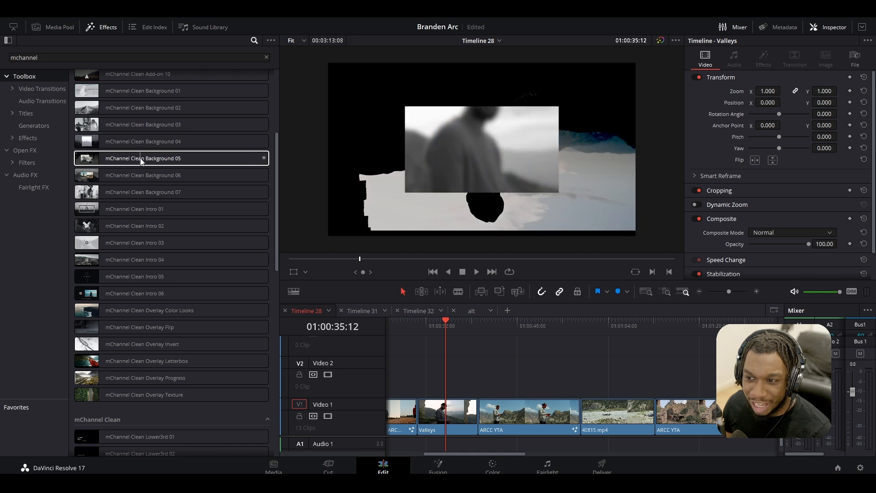
- Add the mChannel Clean Lower3rd 08 title on Video 2 above the Valleys clip and select it
scroll(137, 274, down, 4)
drag(132, 382, 452, 382)
click(451, 379)
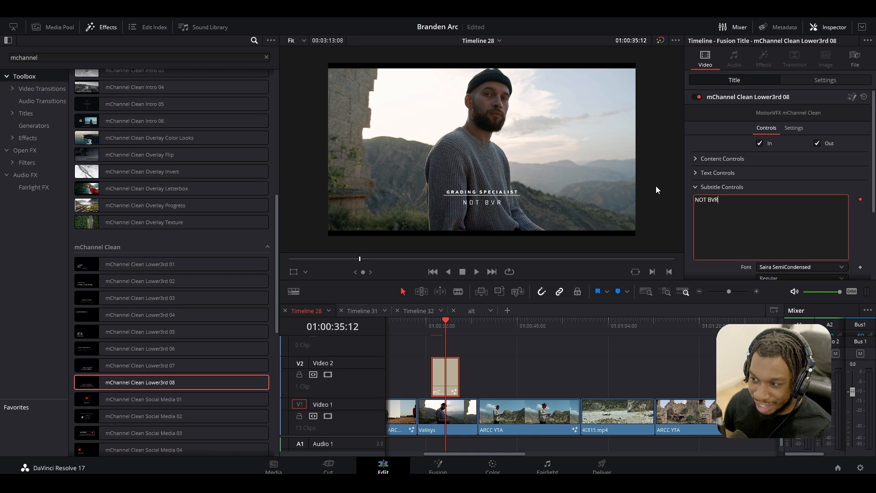
- Set the lower third's subtitle to NOT followed by the creator's name in capitals
key(BackSpace)
text(ANDEN)
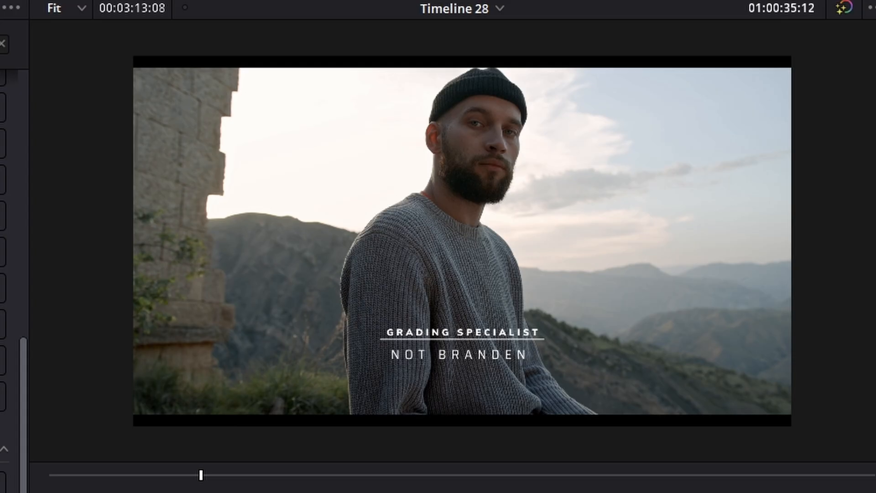
text( ARC)
- Replace the lower third's GRADING SPECIALIST main text with YOUTUBE
click(697, 172)
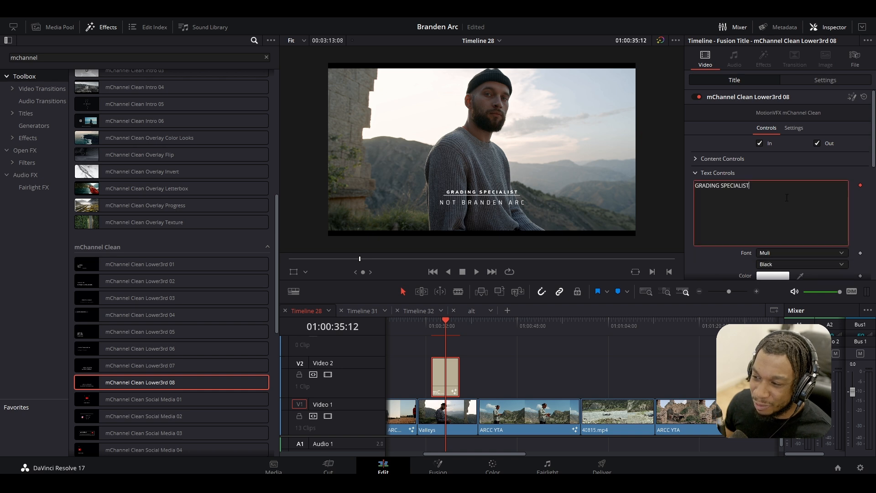
key(ctrl+a)
key(BackSpace)
text(Y)
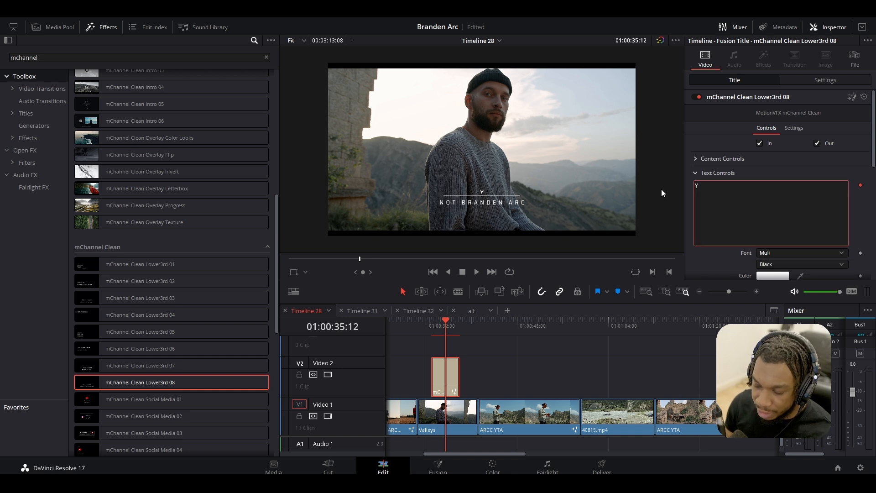
text(OUTUBE)
- Search the effects library for mtuber instead of mchannel
click(21, 56)
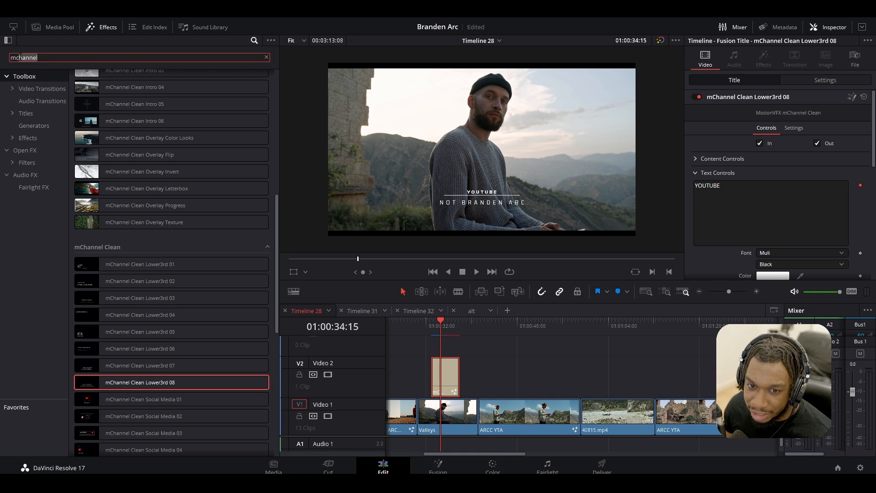
text(TUBER)
key(BackSpace)
key(BackSpace)
key(BackSpace)
key(BackSpace)
key(BackSpace)
key(BackSpace)
text(tuber)
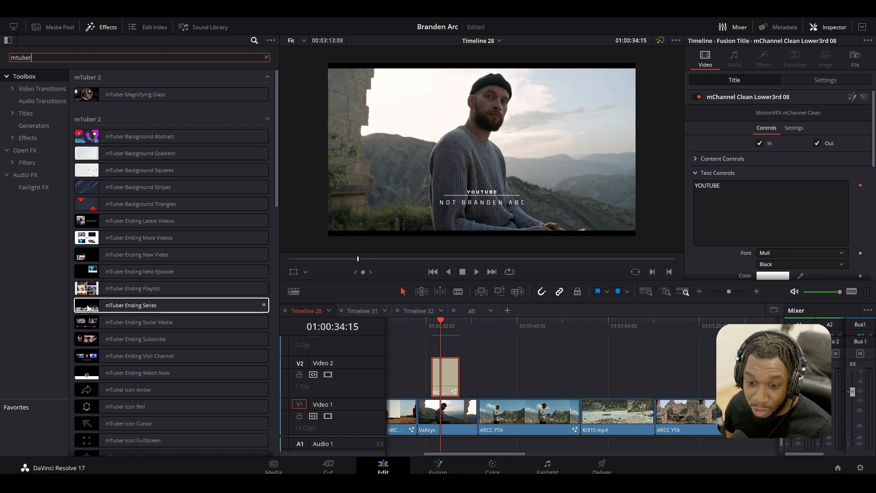
- Look through the mTuber endings, icons, logos and pointers in the effects library
scroll(88, 308, down, 7)
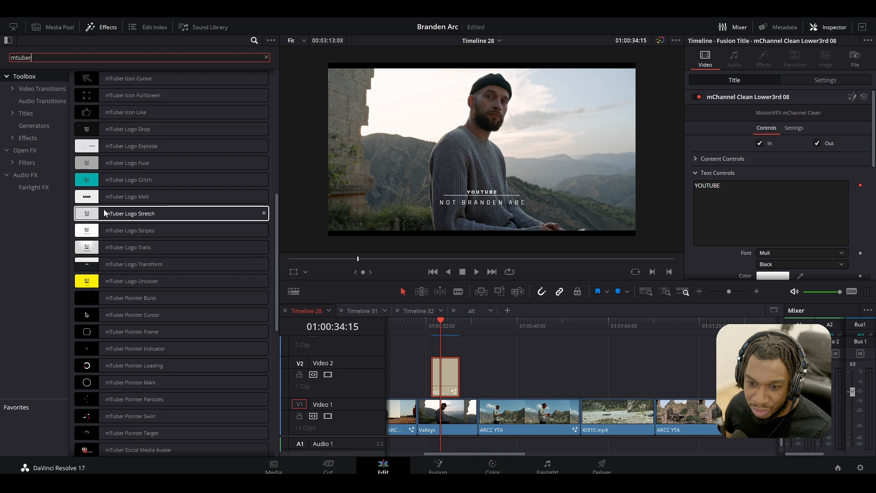
scroll(133, 295, up, 7)
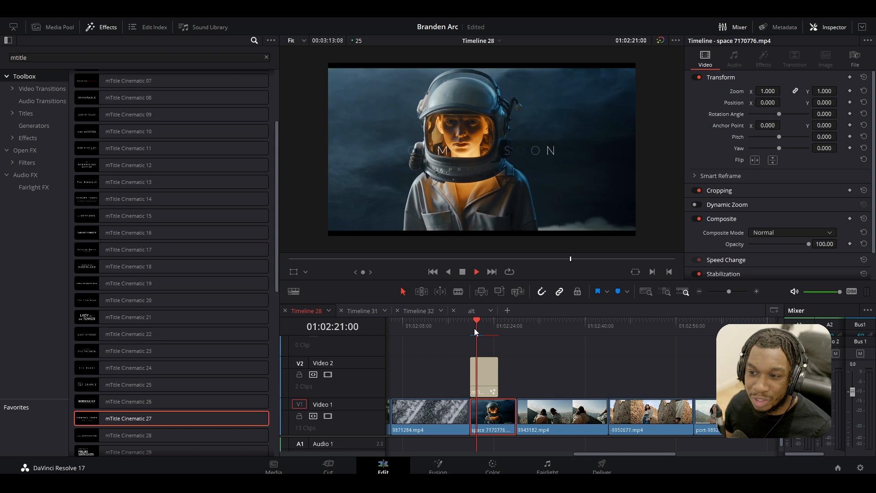
- Stop playback, select the mTitle Cinematic 27 title above the space clip, and examine its text and subtitle settings
key(space)
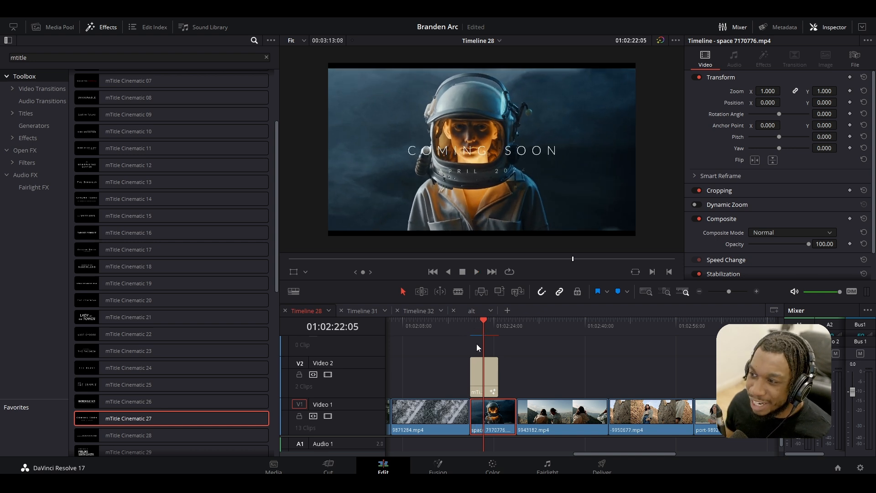
click(483, 376)
scroll(734, 189, down, 1)
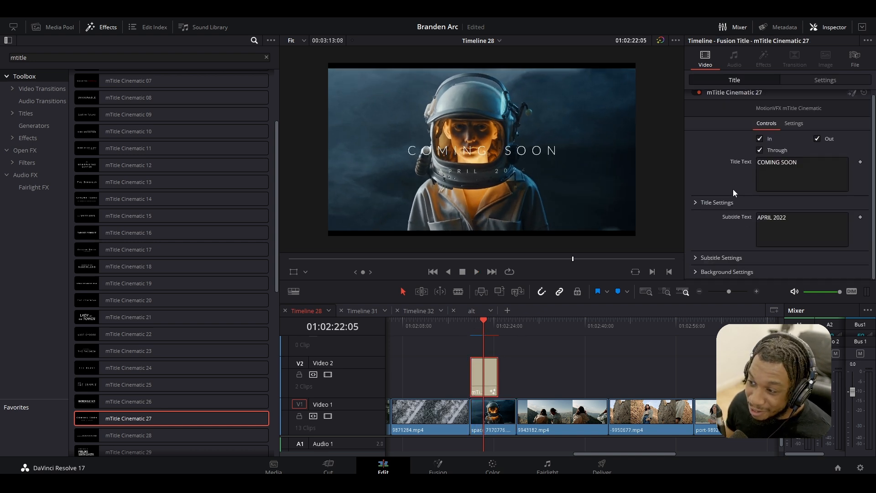
click(696, 258)
scroll(726, 232, down, 3)
scroll(731, 224, up, 4)
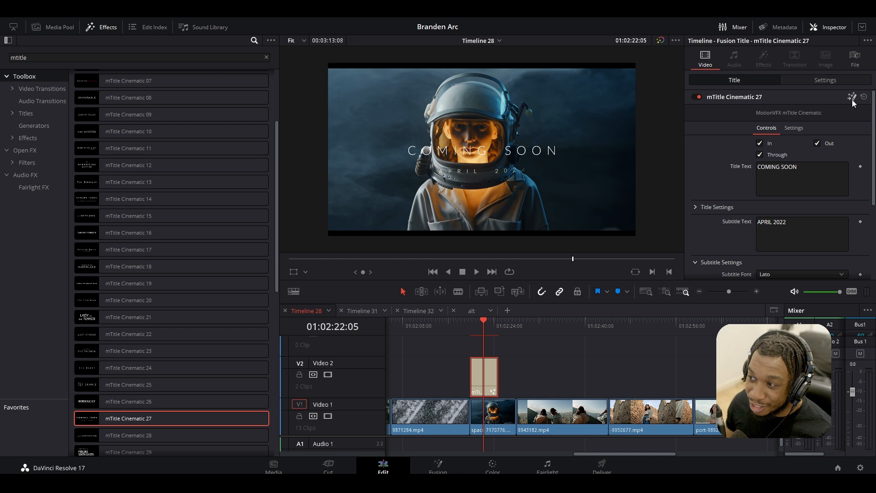
- Open the title's Fusion composition, add a Glow node after mTitleCinematic27, and return to the Edit page
key(shift+5)
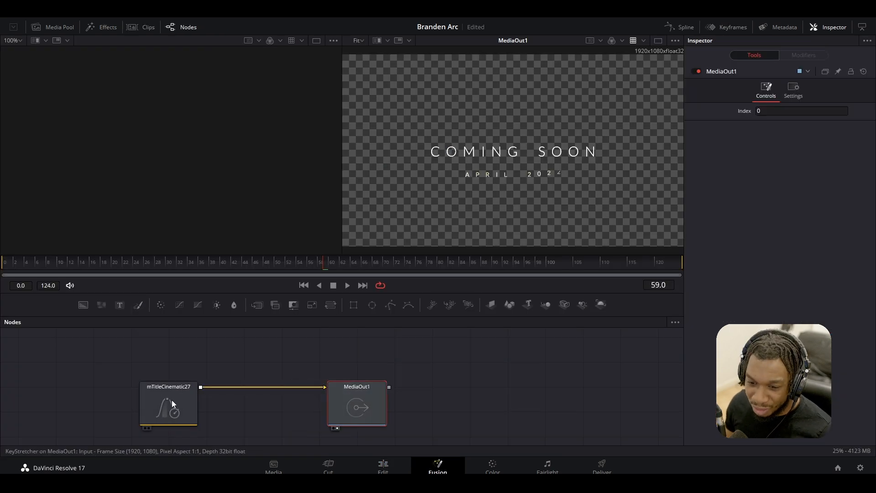
click(172, 399)
key(shift+space)
text(scanli)
key(BackSpace)
key(BackSpace)
key(BackSpace)
key(BackSpace)
key(BackSpace)
key(BackSpace)
text(glow)
key(Return)
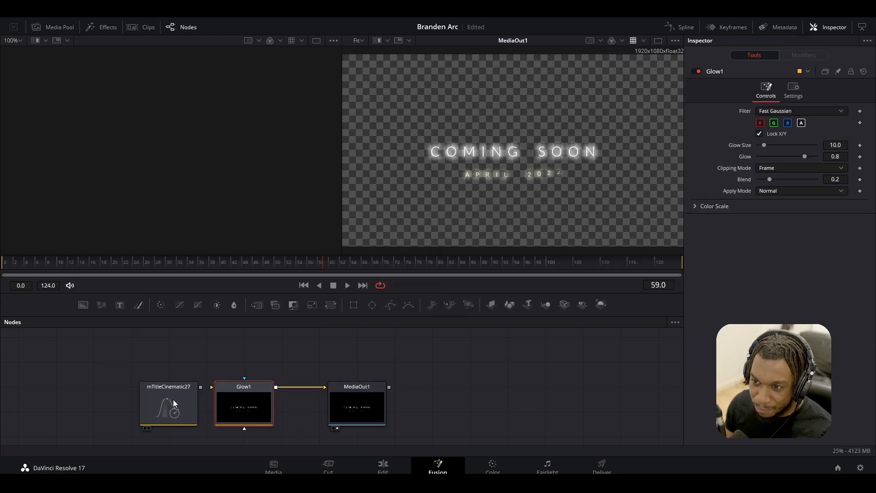
click(383, 468)
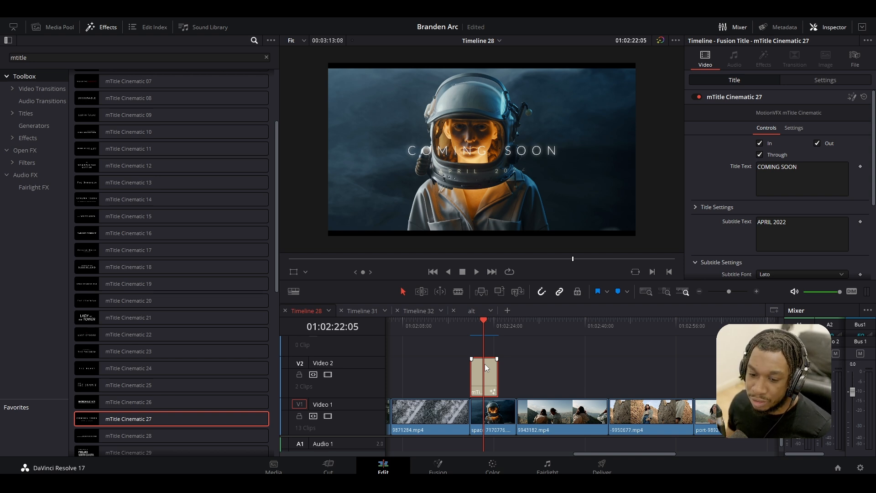
- Add the mTitle Cinematic 25 title on Video 2 at the start of the 9871284.mp4 snowy road clip
drag(428, 330, 418, 329)
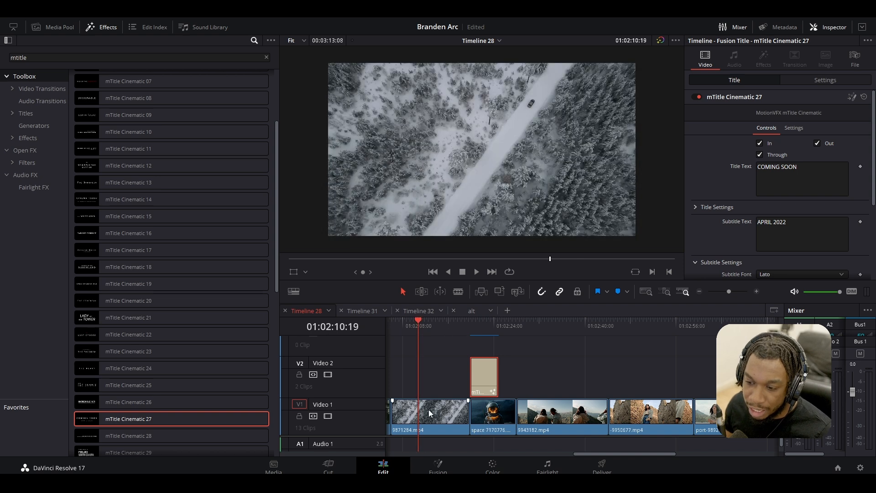
click(428, 409)
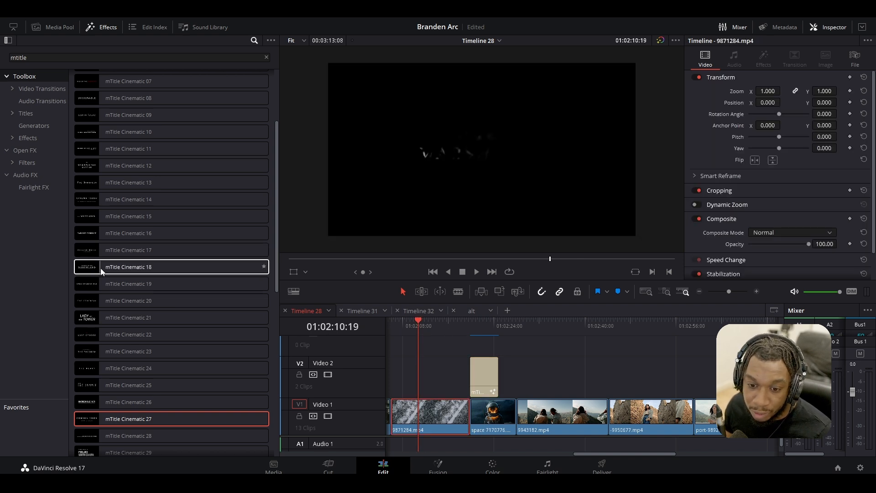
drag(127, 385, 401, 373)
- Play the mTitle Cinematic 25 title from the start of the snowy road clip to preview its animation
click(396, 325)
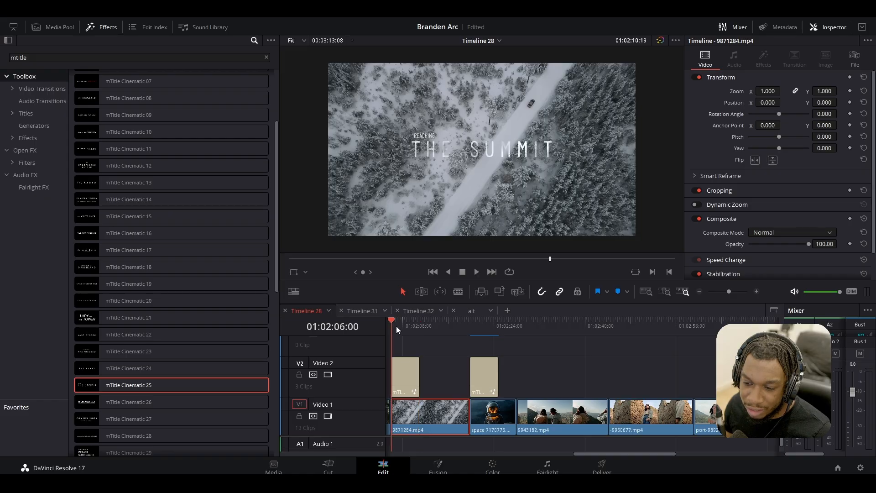
scroll(423, 349, up, 2)
key(space)
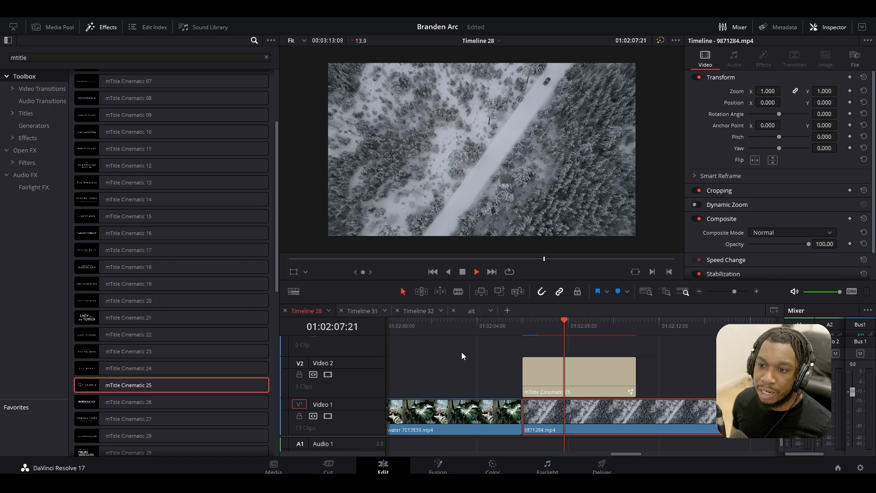
key(space)
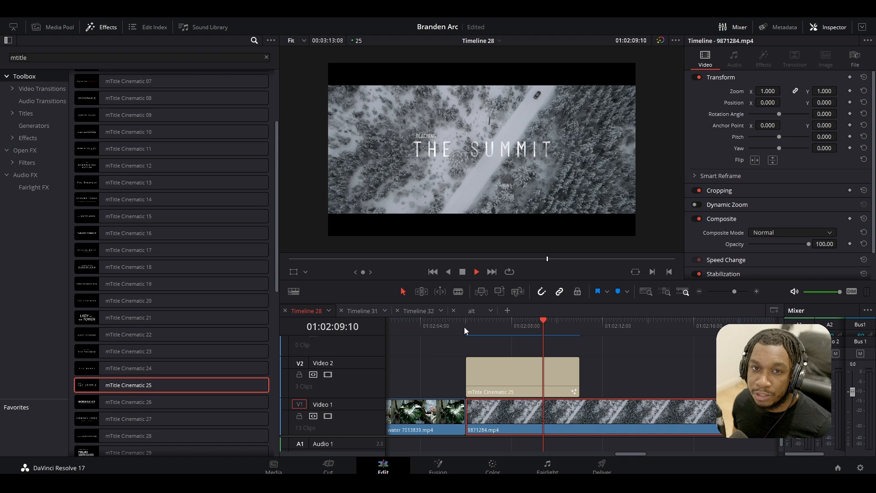
key(space)
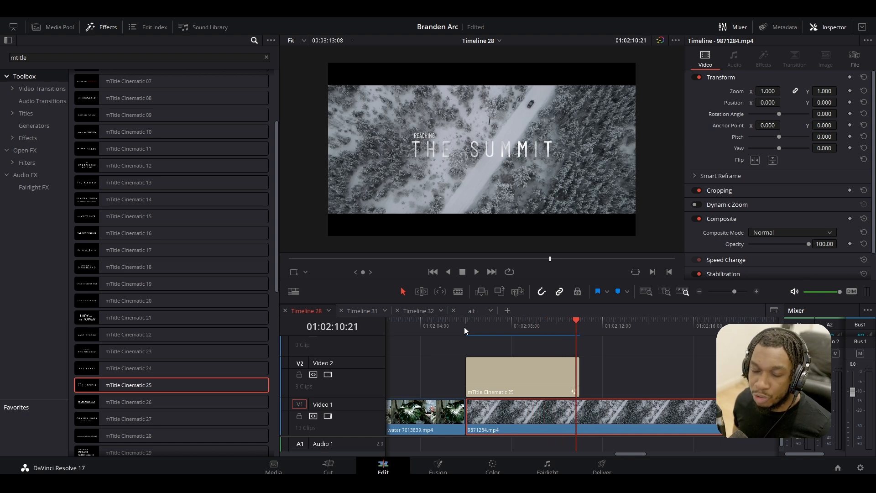